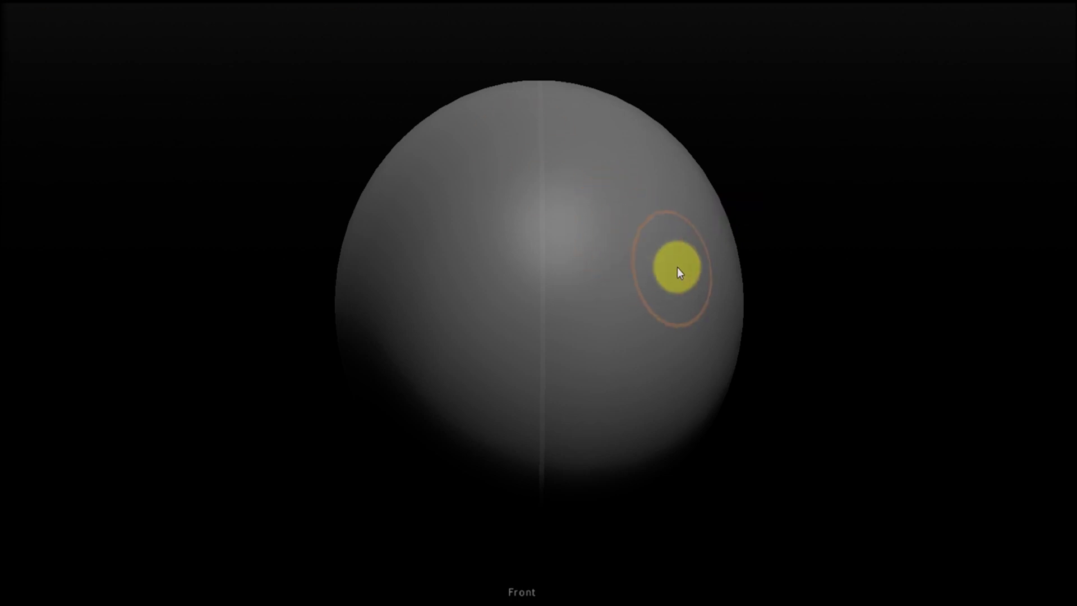
Step: Pull the sphere into a pear-shaped body with mirrored wings stretched up and outward
middle_drag(678, 331, 408, 303)
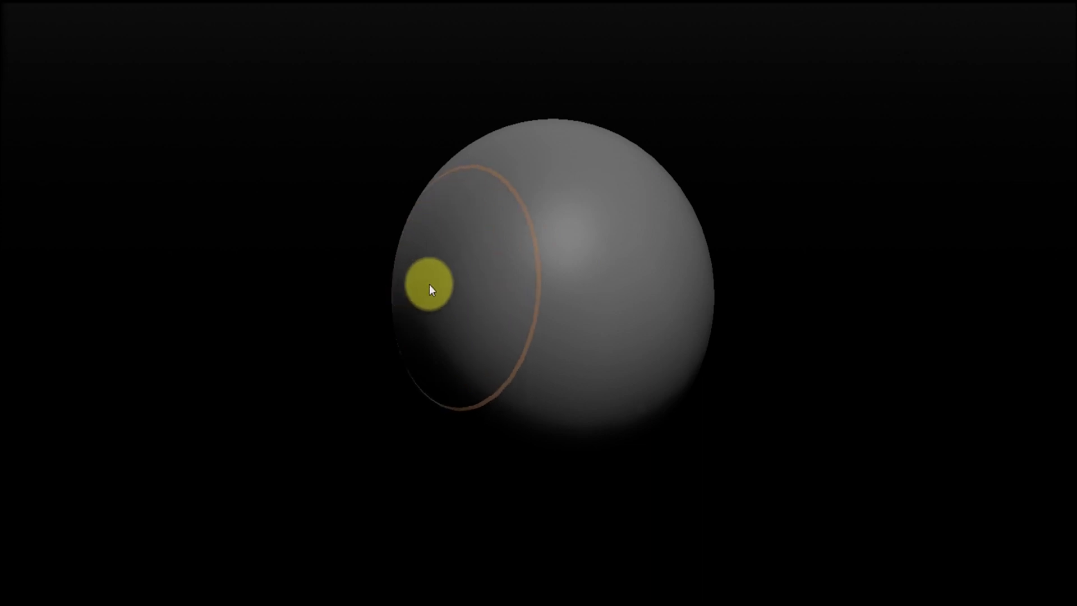
mouse_move(429, 285)
mouse_down()
mouse_move(335, 271)
mouse_move(340, 317)
mouse_move(291, 230)
mouse_move(247, 281)
mouse_move(270, 204)
mouse_up()
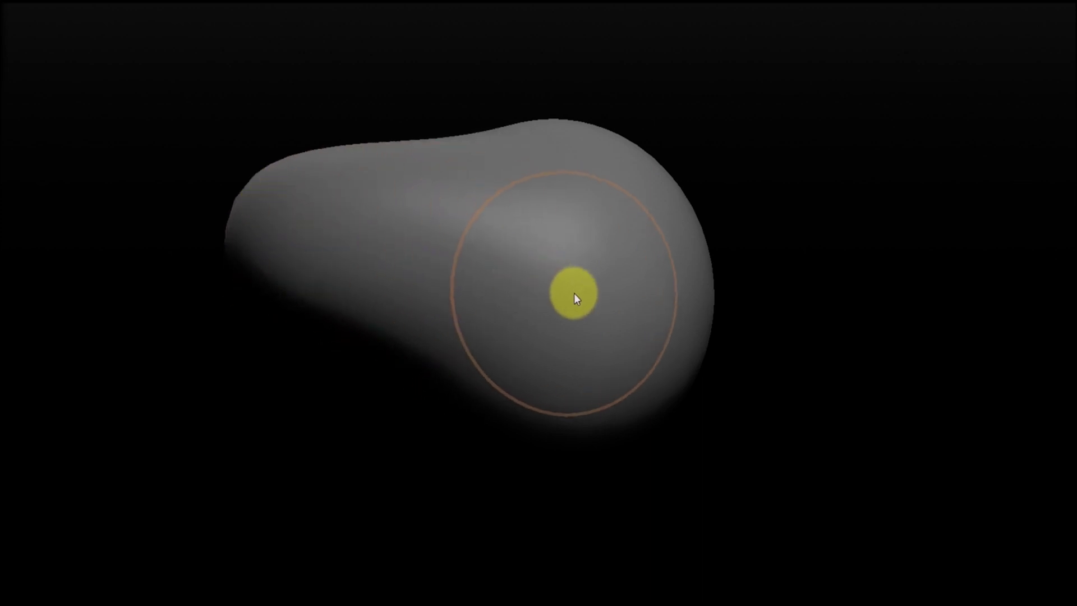
mouse_move(574, 293)
middle_down()
mouse_move(682, 379)
mouse_move(662, 235)
middle_up()
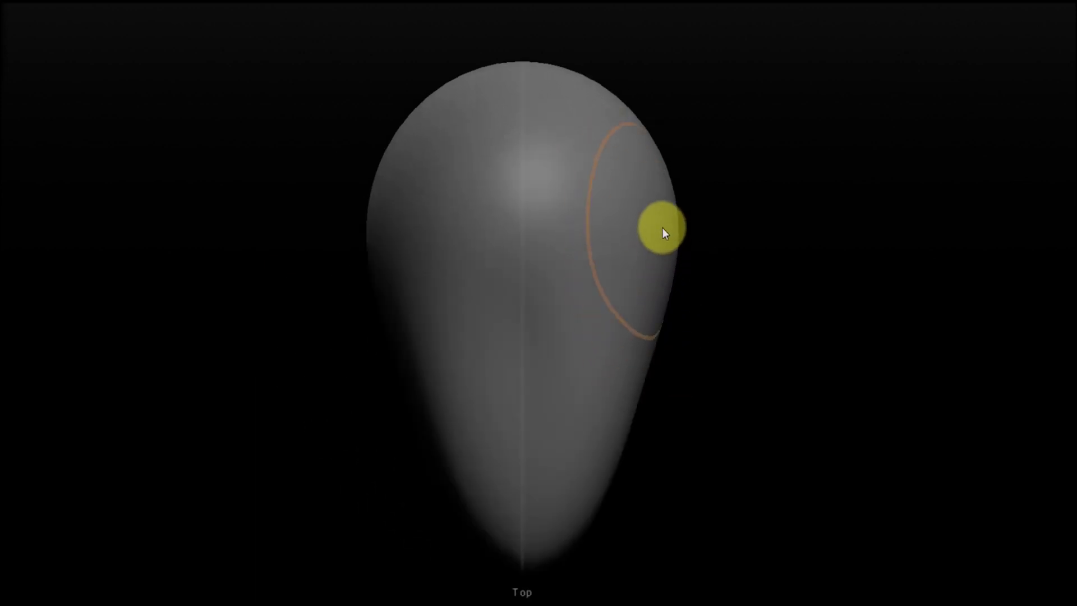
drag(662, 228, 850, 126)
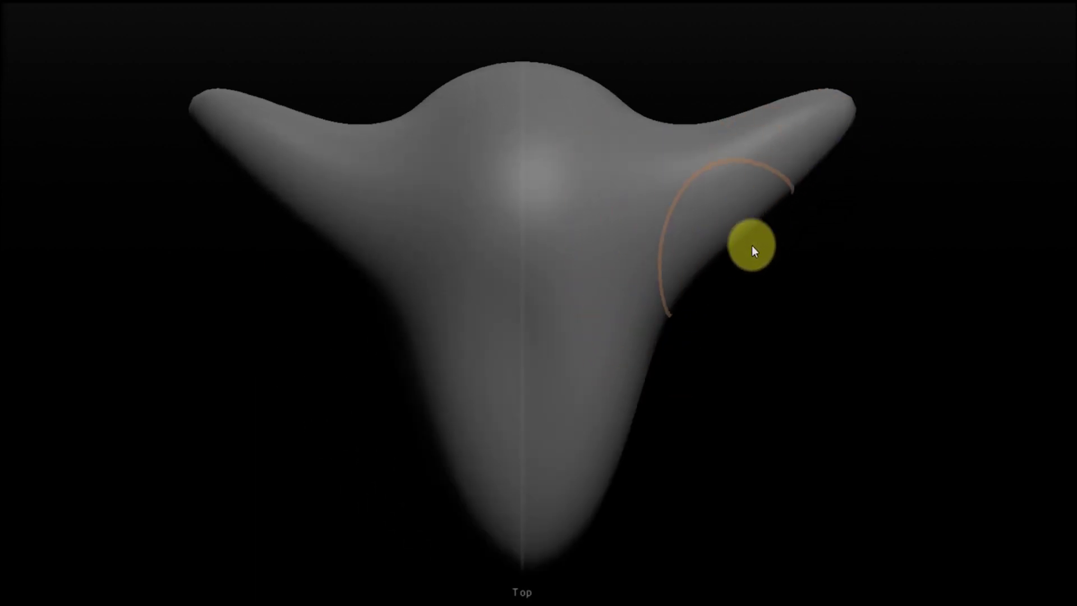
mouse_move(752, 244)
mouse_down()
mouse_move(799, 206)
mouse_move(723, 262)
mouse_move(836, 242)
mouse_move(978, 76)
mouse_up()
Step: Raise a rounded head lobe, shape its underside, and broaden both wings
middle_drag(650, 356, 445, 194)
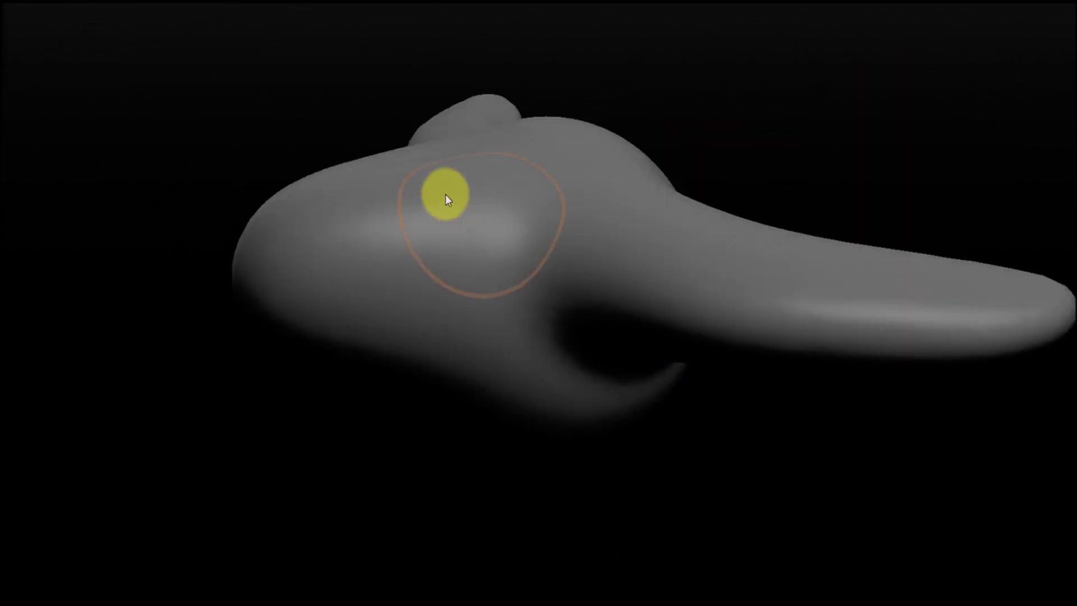
mouse_move(314, 166)
mouse_down()
mouse_move(281, 140)
mouse_move(240, 149)
mouse_move(228, 209)
mouse_move(236, 253)
mouse_move(226, 239)
mouse_move(156, 296)
mouse_move(169, 284)
mouse_move(178, 319)
mouse_up()
mouse_move(176, 314)
middle_down()
mouse_move(302, 307)
mouse_move(470, 260)
middle_up()
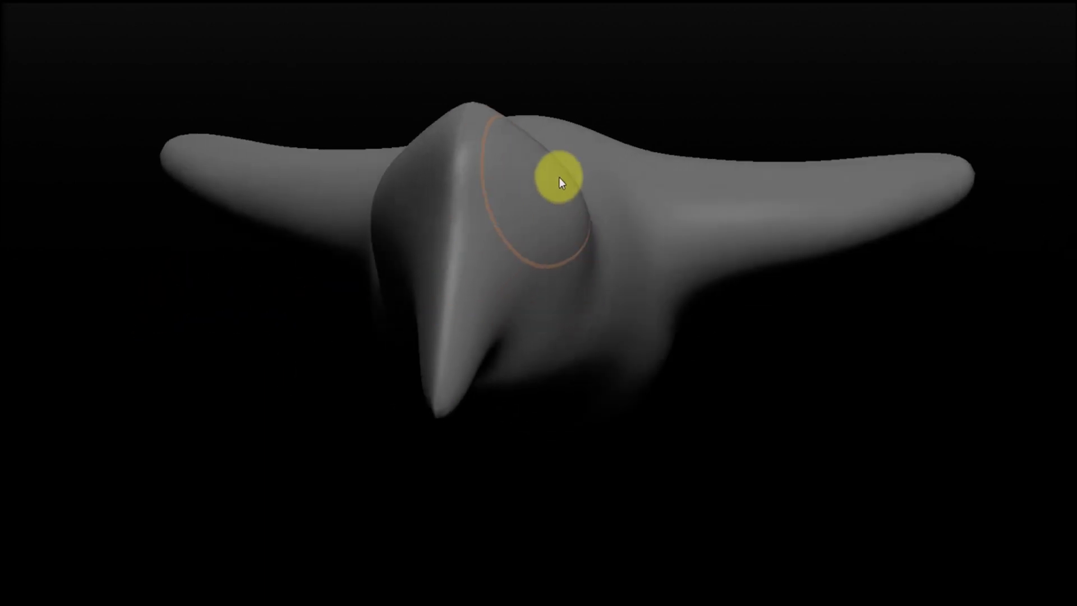
mouse_move(559, 176)
middle_down()
mouse_move(453, 163)
mouse_move(274, 112)
middle_up()
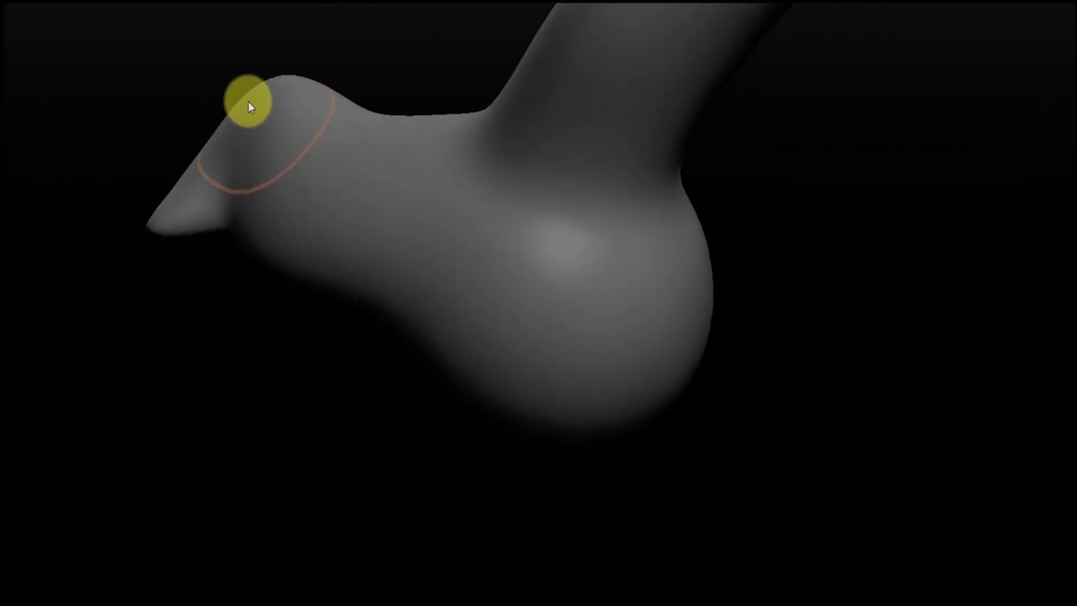
middle_drag(313, 115, 294, 298)
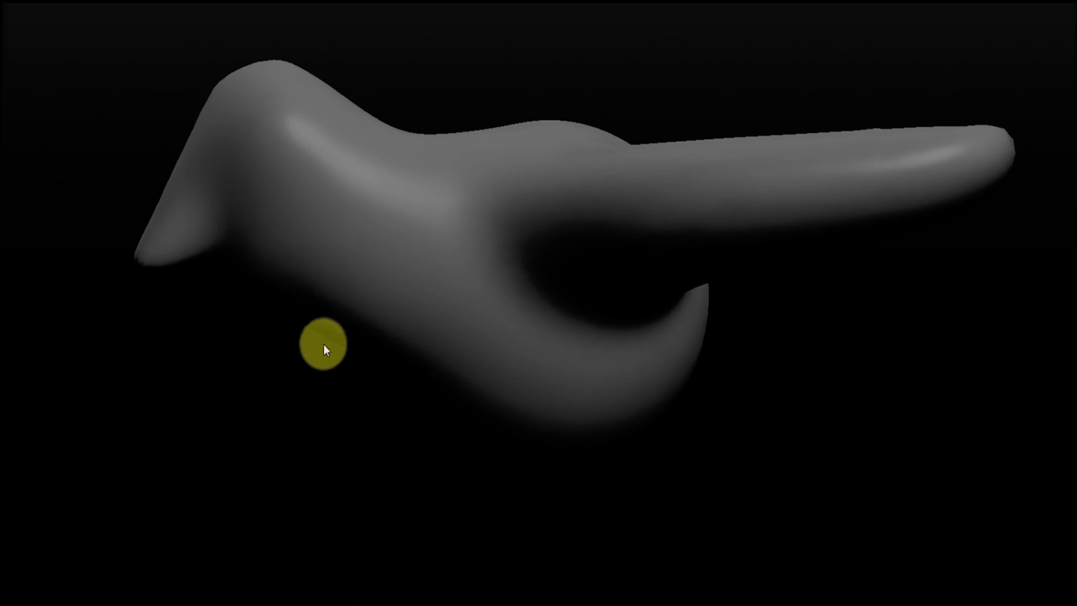
drag(293, 309, 340, 304)
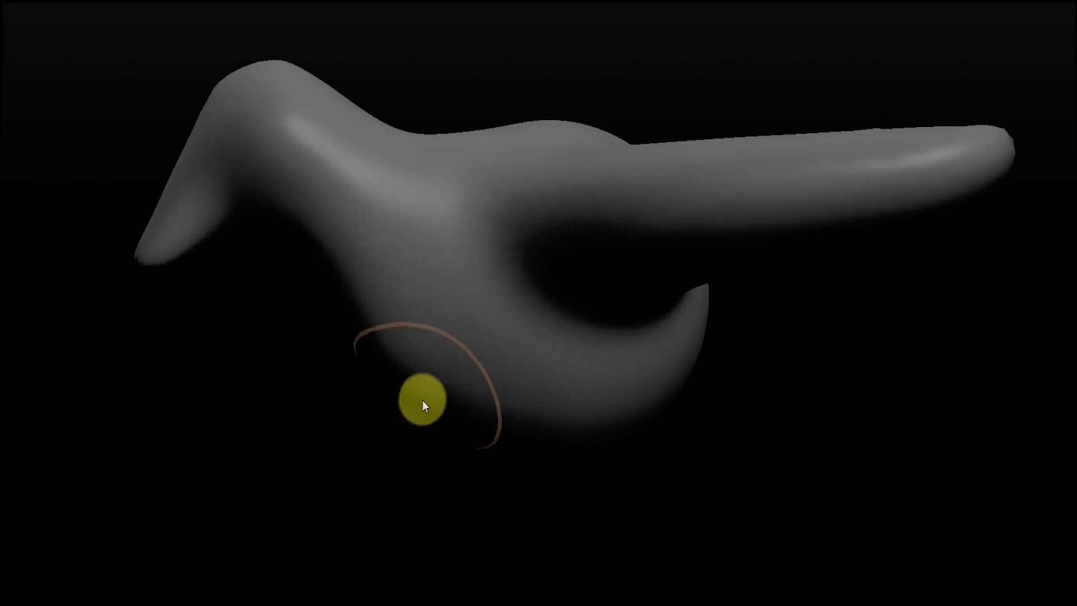
mouse_move(422, 400)
middle_down()
mouse_move(614, 415)
mouse_move(561, 409)
mouse_move(689, 263)
mouse_move(724, 293)
middle_up()
mouse_move(723, 293)
mouse_down()
mouse_move(768, 311)
mouse_move(859, 241)
mouse_move(962, 200)
mouse_move(863, 189)
mouse_up()
Step: Pull the central bump into a peak, widen it into a flat-topped head, and pinch the neck
scroll(681, 290, down, 2)
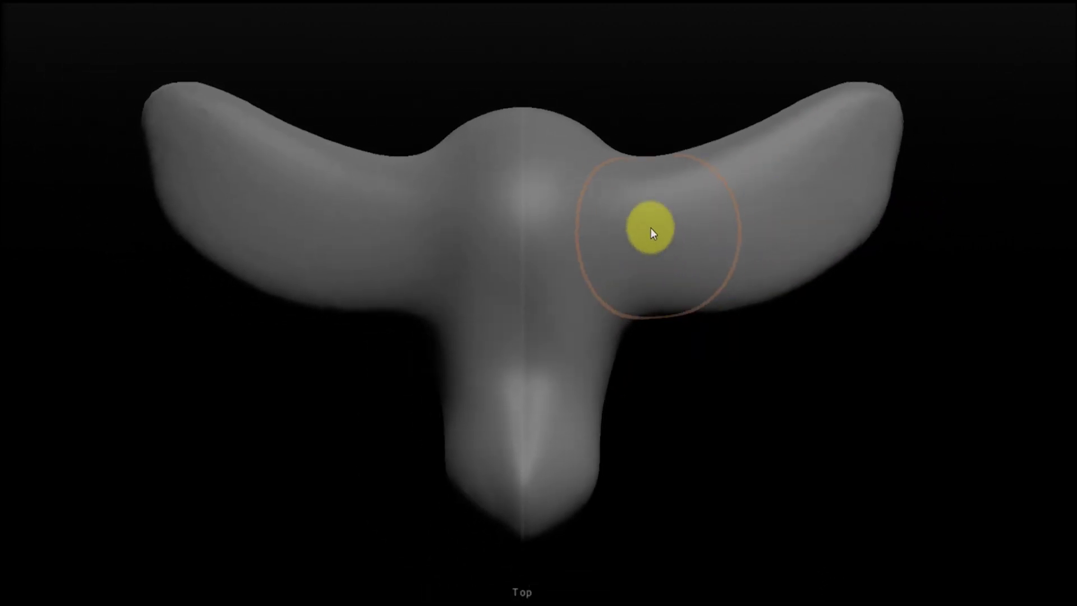
shift+scroll(579, 247, up, 1)
shift+scroll(537, 318, up, 3)
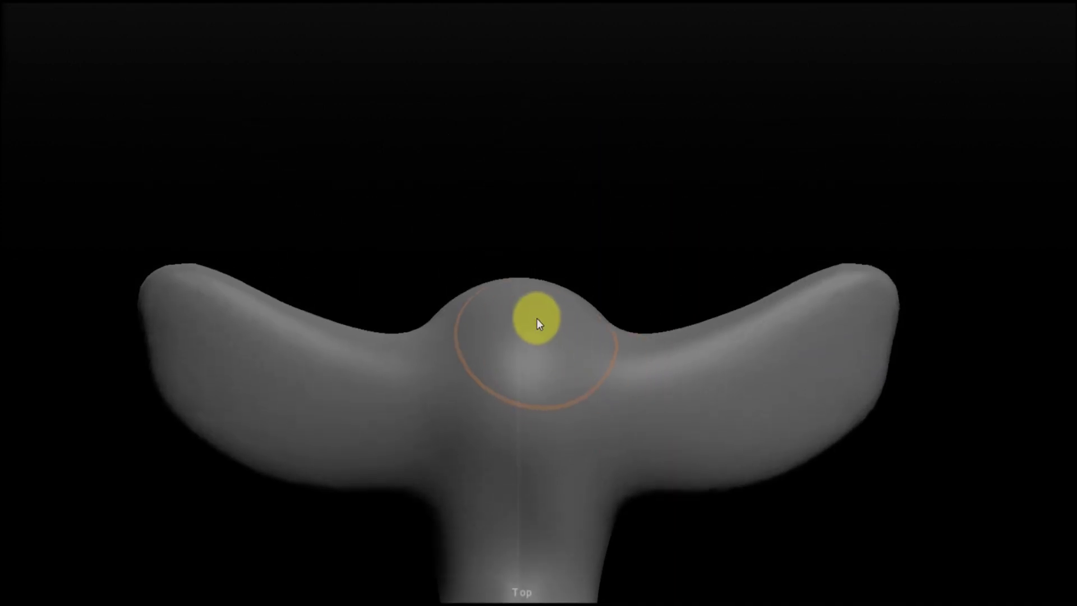
mouse_move(516, 295)
mouse_down()
mouse_move(525, 180)
mouse_move(543, 120)
mouse_up()
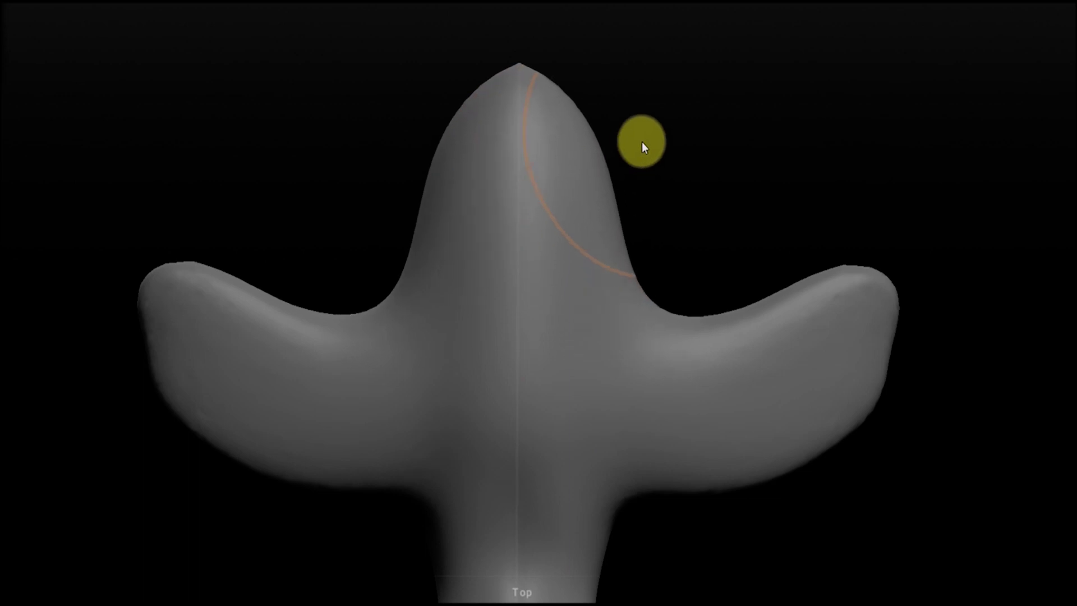
middle_drag(622, 148, 582, 257)
mouse_move(581, 250)
mouse_down()
mouse_move(598, 191)
mouse_move(574, 165)
mouse_move(562, 100)
mouse_move(509, 107)
mouse_move(496, 45)
mouse_move(553, 91)
mouse_move(563, 11)
mouse_move(623, 54)
mouse_move(629, 158)
mouse_up()
mouse_move(615, 236)
mouse_down()
mouse_move(564, 132)
mouse_move(578, 212)
mouse_move(550, 191)
mouse_move(547, 248)
mouse_move(599, 340)
mouse_move(645, 254)
mouse_move(616, 359)
mouse_move(494, 264)
mouse_up()
mouse_move(495, 268)
middle_down()
mouse_move(474, 211)
mouse_move(494, 243)
mouse_move(363, 303)
mouse_move(353, 320)
mouse_move(367, 280)
mouse_move(422, 416)
mouse_move(516, 388)
mouse_move(422, 315)
mouse_move(415, 346)
mouse_move(485, 310)
mouse_move(329, 337)
mouse_move(525, 292)
middle_up()
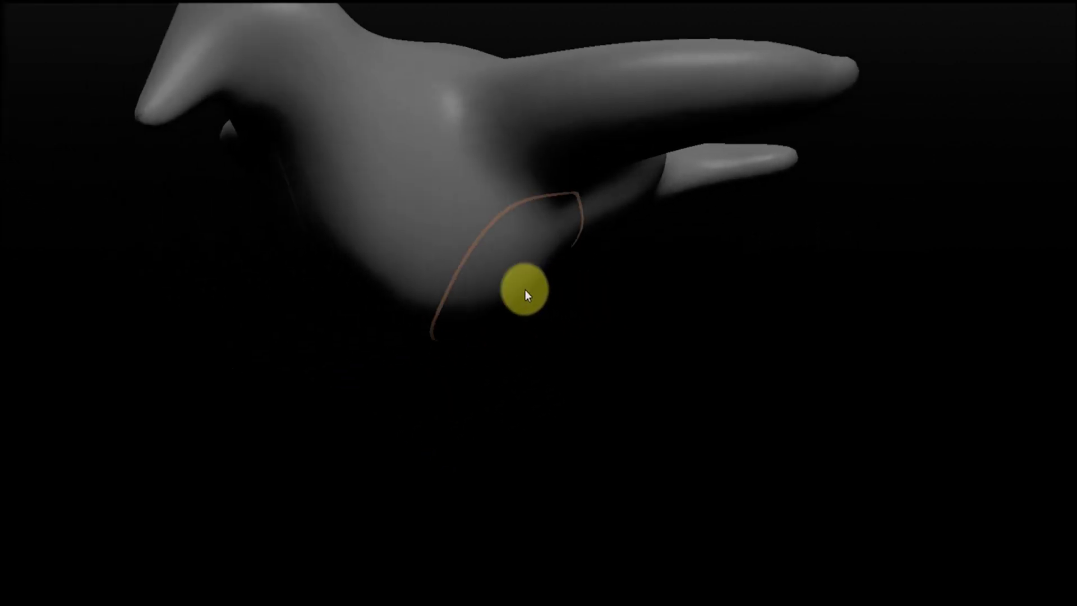
Step: Drag two mirrored, tapering legs down from the belly, undoing and redoing one stroke
mouse_move(401, 240)
mouse_down()
mouse_move(472, 311)
mouse_move(501, 364)
mouse_up()
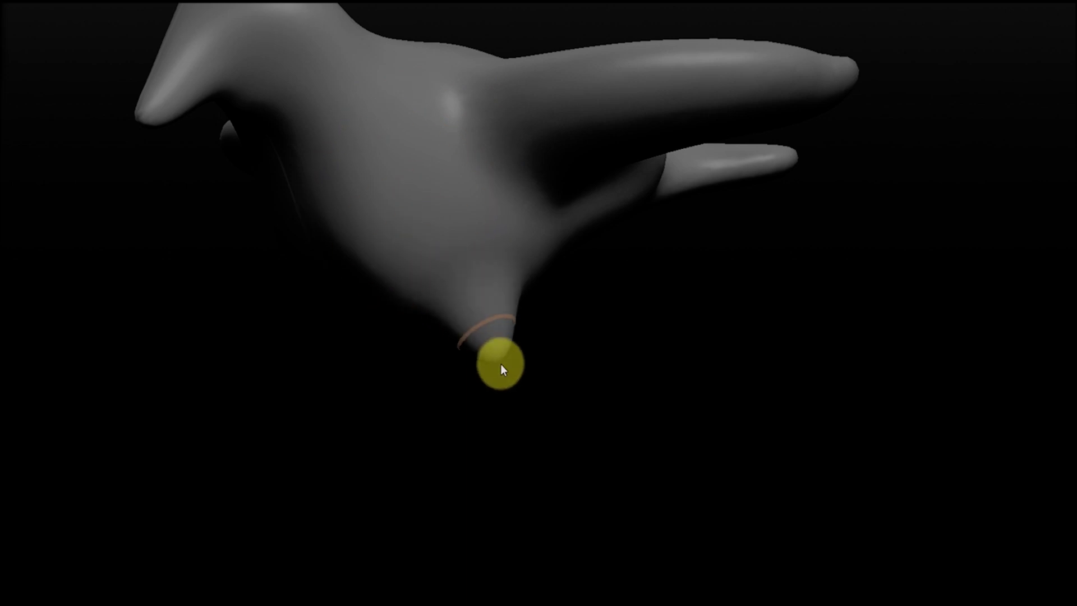
mouse_move(501, 364)
middle_down()
mouse_move(502, 342)
mouse_move(493, 358)
middle_up()
drag(492, 357, 487, 465)
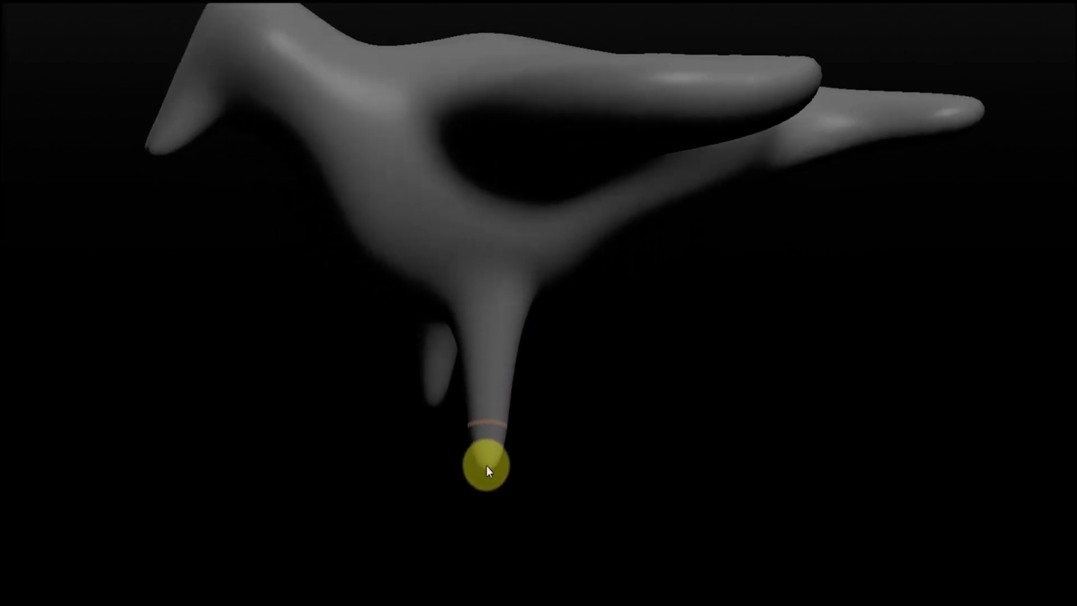
key(ctrl+z)
mouse_move(489, 336)
mouse_down()
mouse_move(533, 405)
mouse_move(512, 410)
mouse_move(435, 481)
mouse_up()
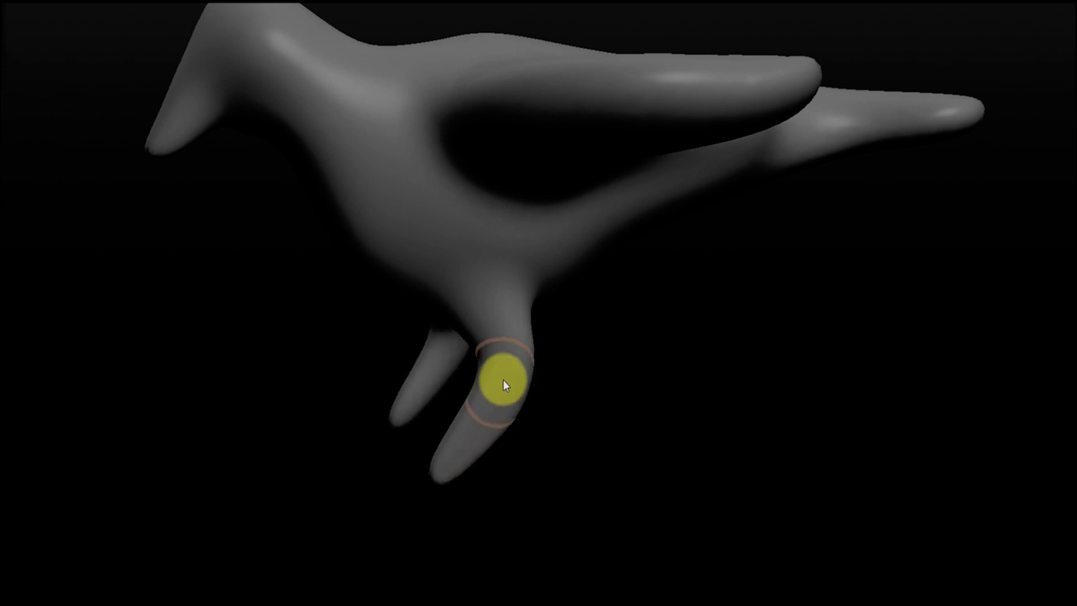
mouse_move(448, 485)
middle_down()
mouse_move(516, 472)
mouse_move(539, 270)
mouse_move(529, 319)
mouse_move(488, 343)
mouse_move(516, 334)
middle_up()
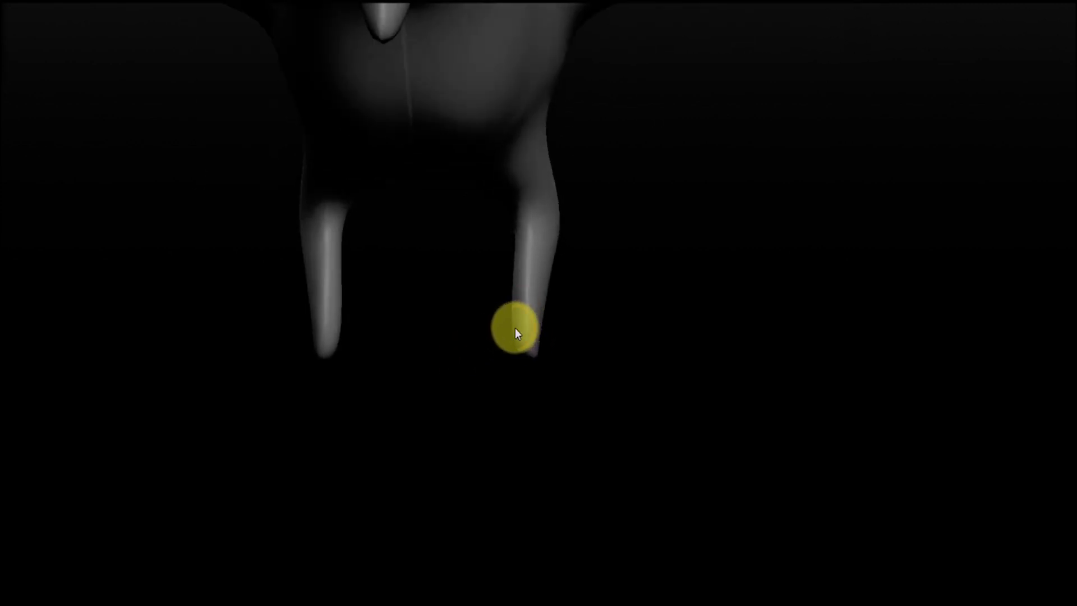
Step: Flare the bottom of each leg into a foot and pull out mirrored toes
mouse_move(515, 330)
mouse_down()
mouse_move(472, 366)
mouse_move(516, 400)
mouse_up()
drag(532, 358, 590, 392)
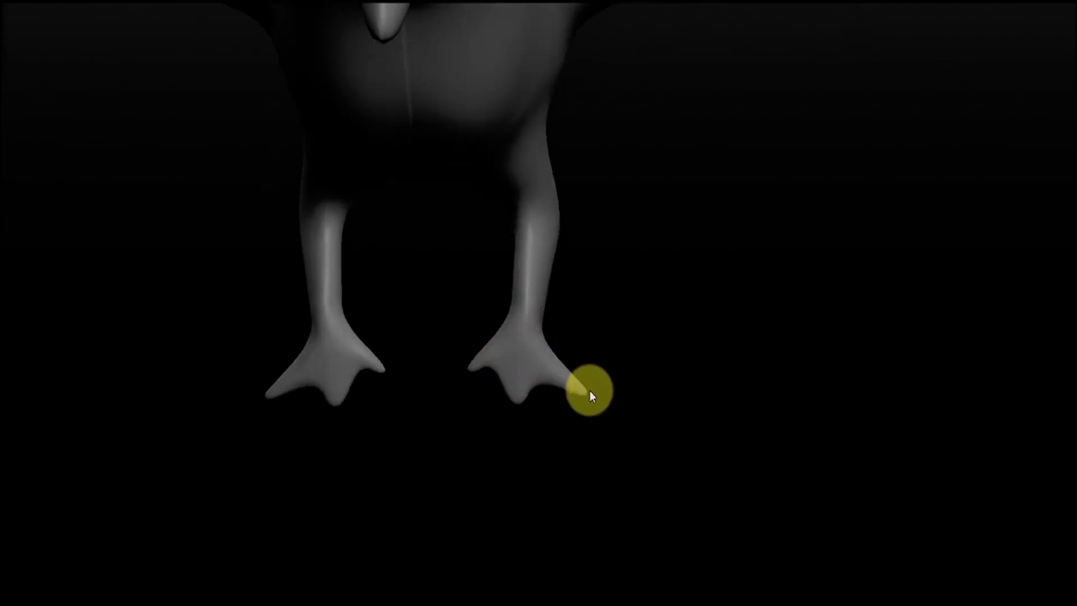
drag(541, 324, 608, 373)
mouse_move(608, 373)
middle_down()
mouse_move(426, 328)
mouse_move(480, 320)
mouse_move(457, 302)
mouse_move(454, 321)
mouse_move(481, 316)
mouse_move(457, 305)
mouse_move(447, 322)
mouse_move(481, 320)
middle_up()
mouse_move(392, 423)
middle_down()
mouse_move(424, 404)
mouse_move(426, 384)
mouse_move(445, 381)
mouse_move(587, 405)
middle_up()
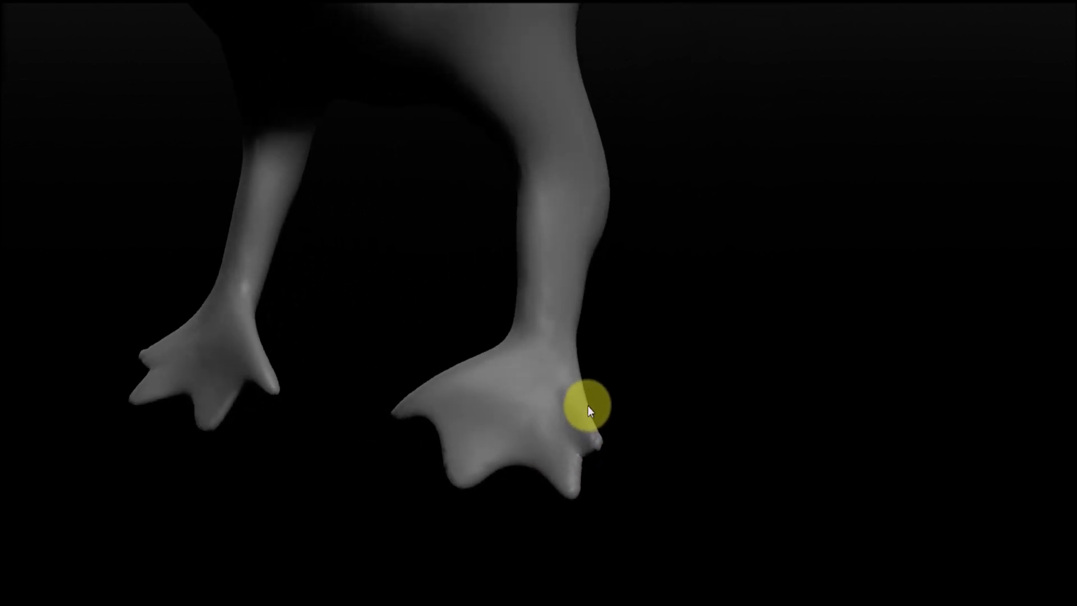
Step: Refine the middle toe, deepen the right foot's toe notches, and lengthen the left toe
drag(516, 467, 516, 407)
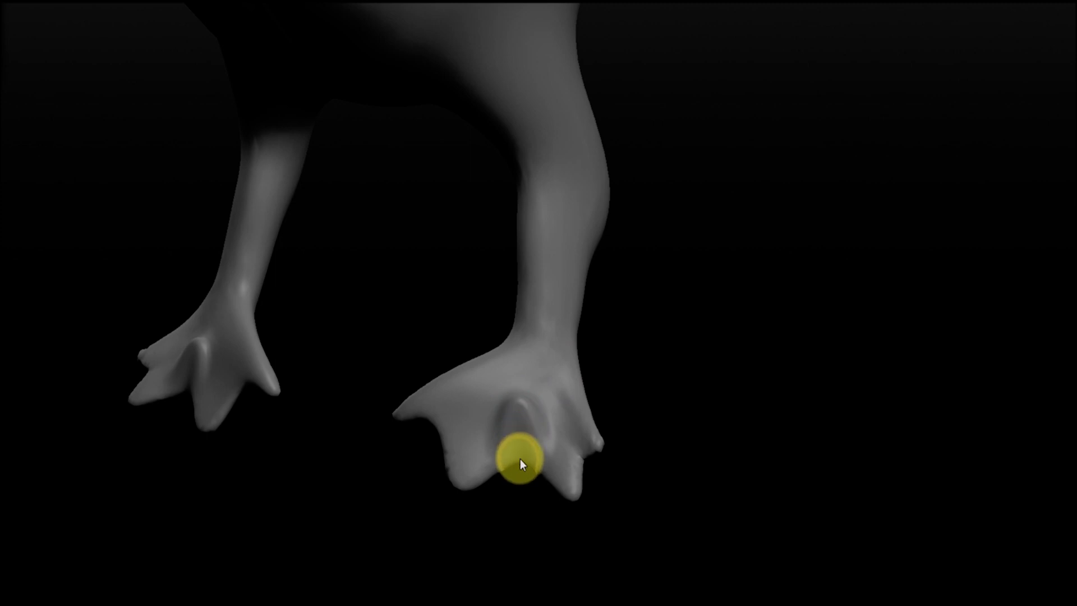
shift+drag(520, 459, 517, 427)
scroll(522, 473, up, 5)
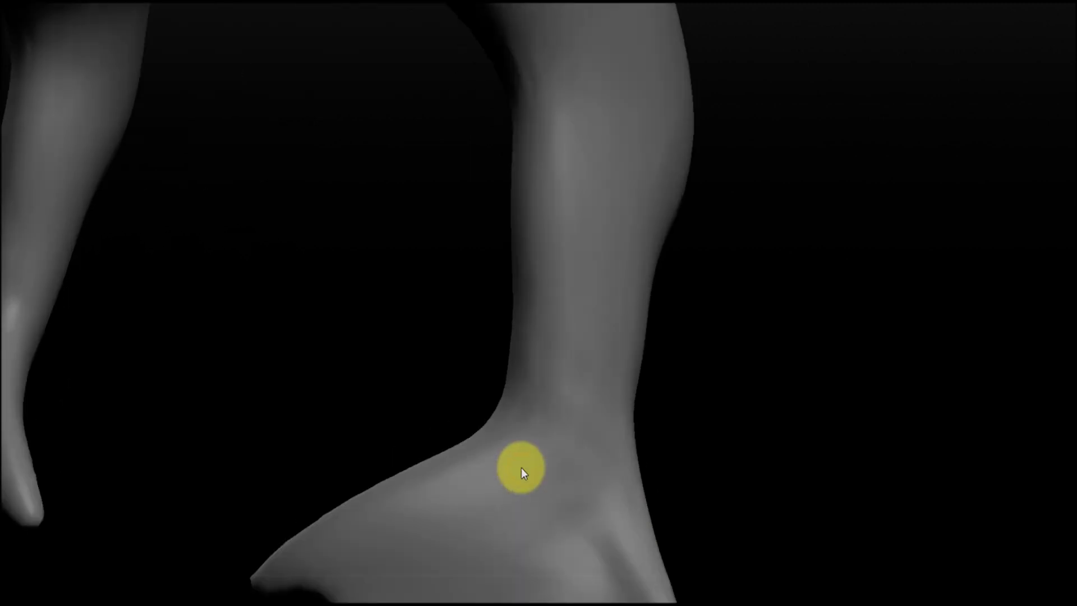
scroll(522, 465, down, 3)
shift+middle_drag(532, 510, 566, 401)
scroll(553, 403, up, 2)
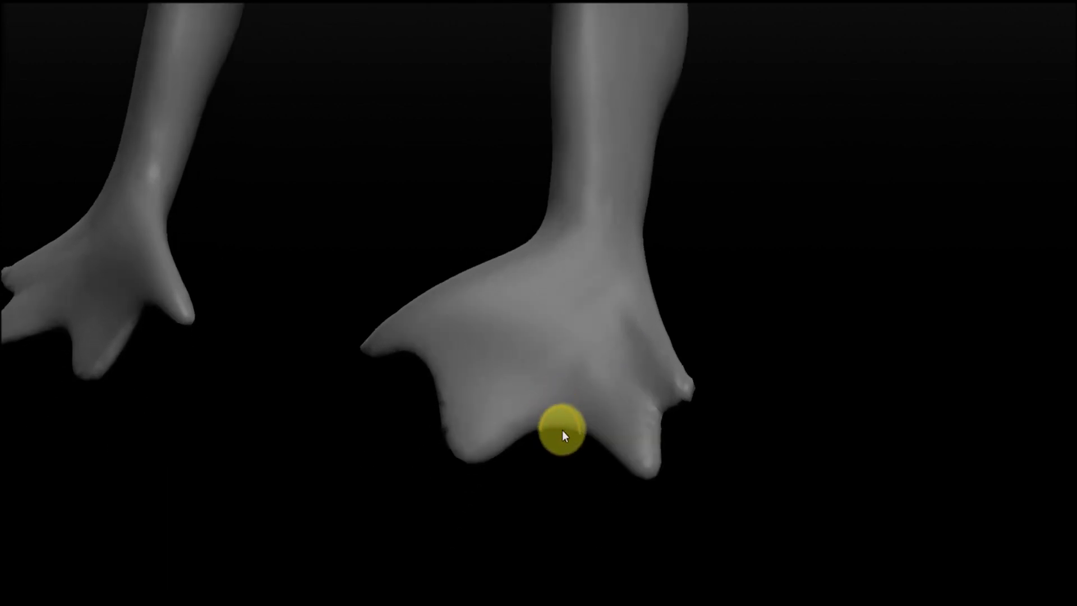
drag(563, 427, 563, 371)
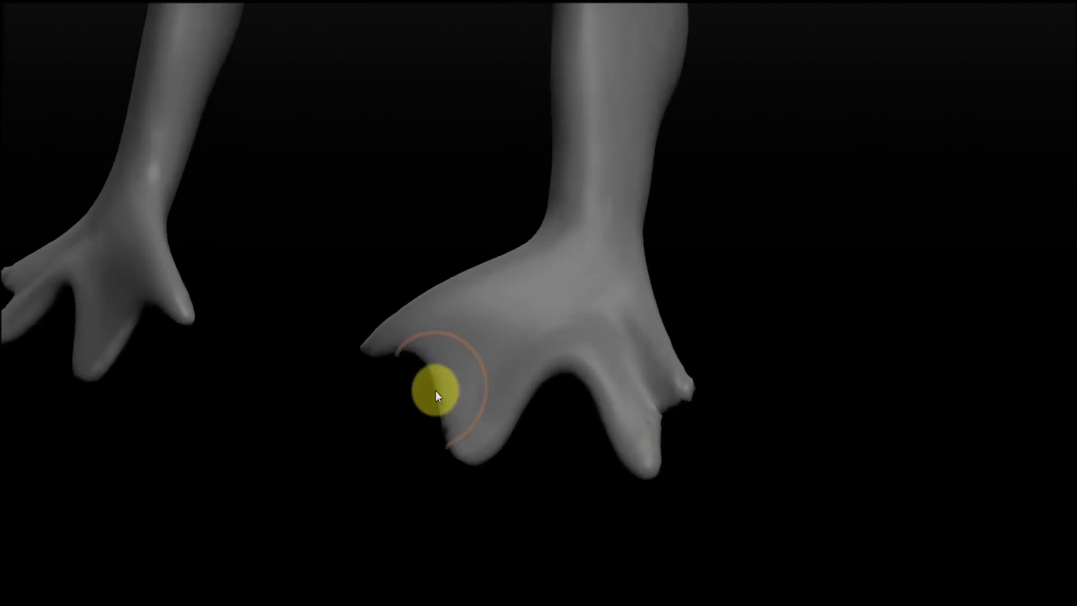
mouse_move(436, 391)
mouse_down()
mouse_move(649, 378)
mouse_move(662, 438)
mouse_move(627, 373)
mouse_move(726, 400)
mouse_up()
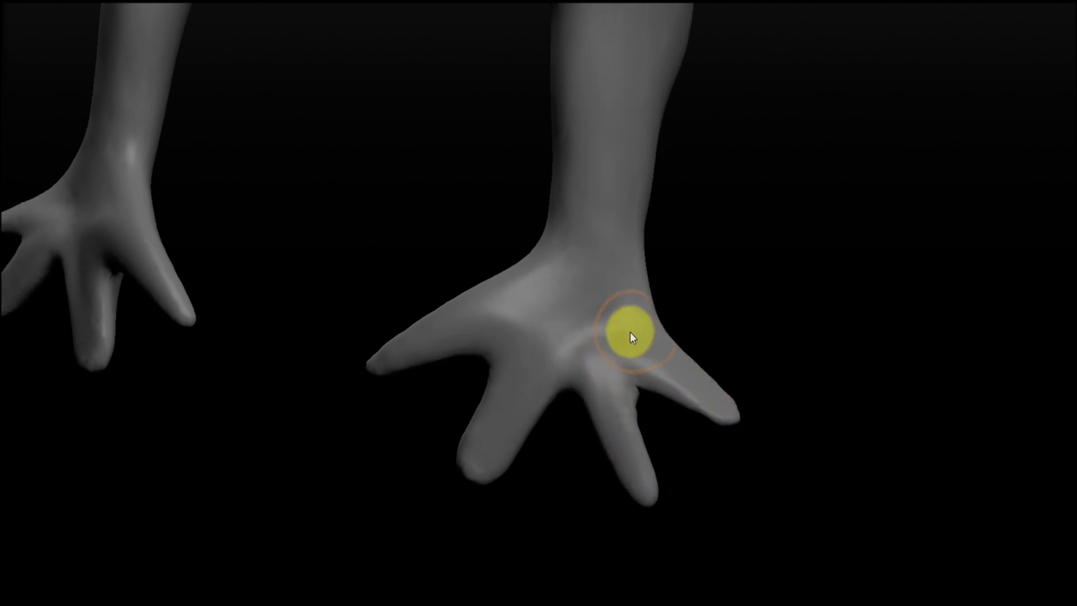
Step: Reshape the toes and smooth between them, checking the feet from several angles
mouse_move(630, 332)
middle_down()
mouse_move(390, 244)
mouse_move(489, 289)
mouse_move(484, 255)
middle_up()
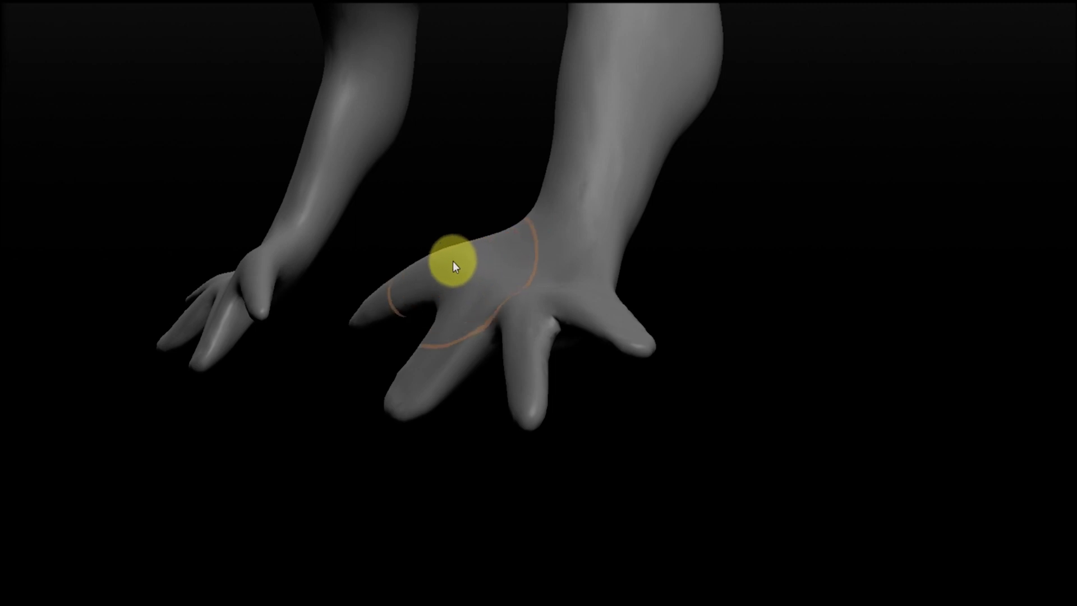
mouse_move(454, 266)
mouse_down()
mouse_move(451, 283)
mouse_move(501, 294)
mouse_move(564, 351)
mouse_move(608, 334)
mouse_move(416, 270)
mouse_move(429, 421)
mouse_move(558, 354)
mouse_up()
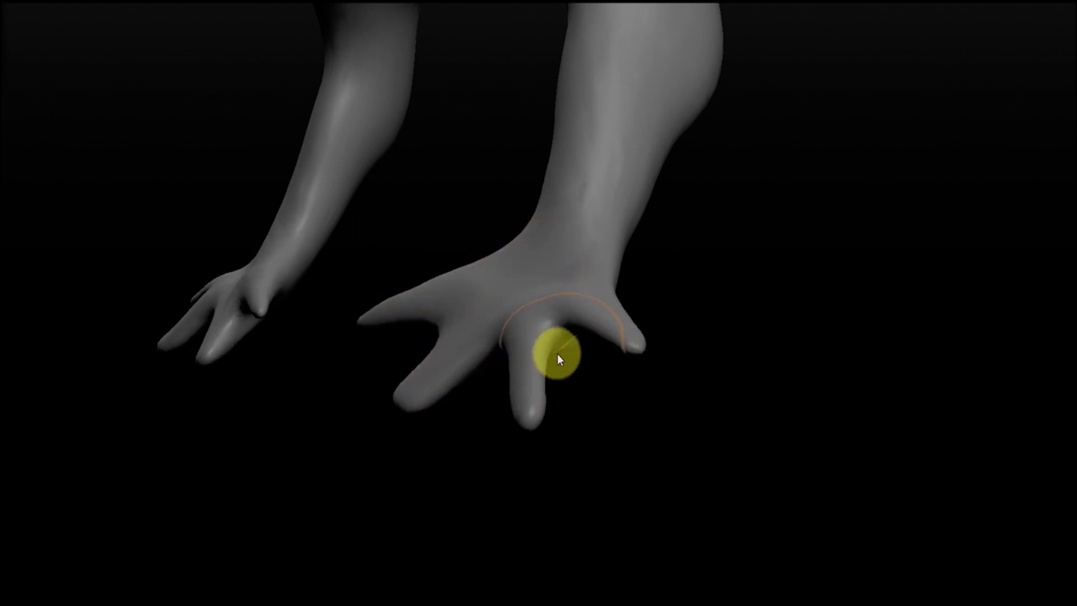
middle_drag(556, 353, 404, 330)
mouse_move(519, 234)
middle_down()
mouse_move(591, 257)
mouse_move(629, 108)
mouse_move(584, 260)
middle_up()
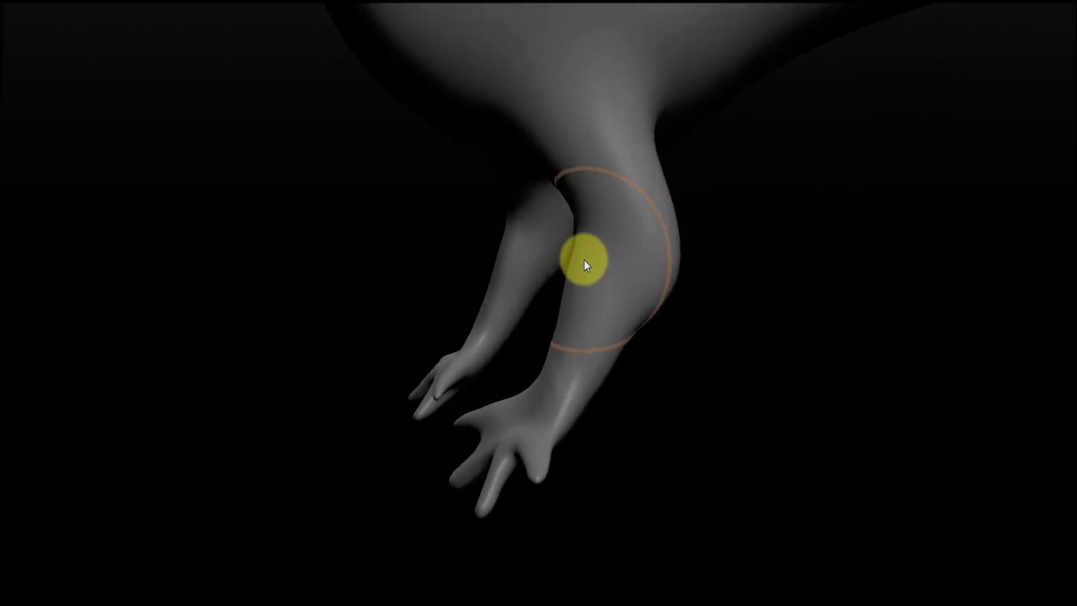
Step: Bend a knee outward in each leg with the Grab brush and check it from the side
drag(583, 263, 616, 268)
mouse_move(616, 269)
middle_down()
mouse_move(600, 251)
mouse_move(518, 262)
middle_up()
mouse_move(496, 398)
middle_down()
mouse_move(582, 324)
mouse_move(709, 299)
middle_up()
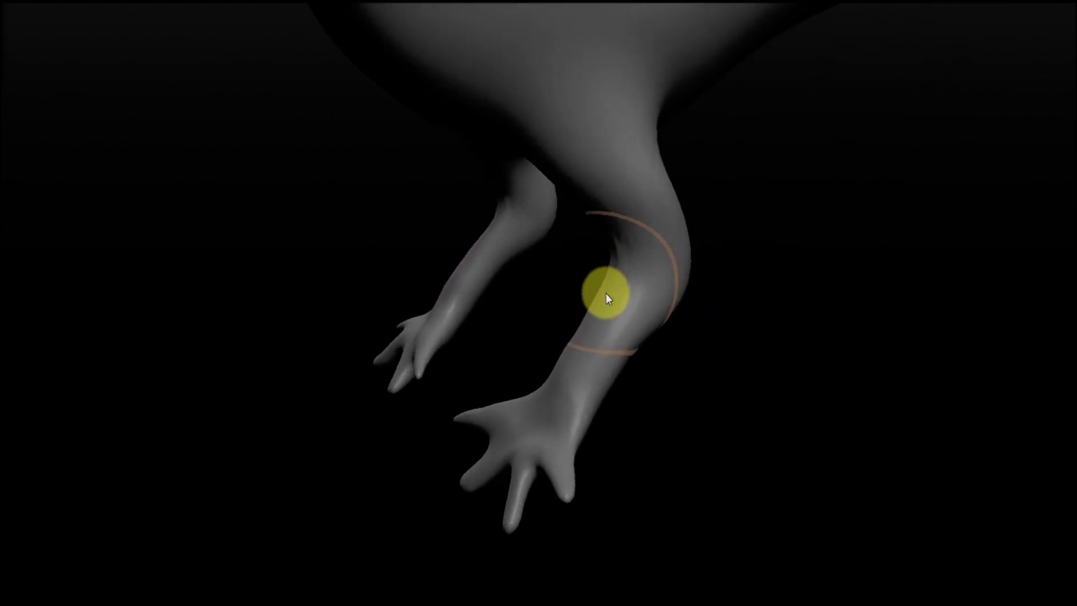
mouse_move(614, 248)
middle_down()
mouse_move(640, 316)
mouse_move(629, 217)
mouse_move(560, 291)
mouse_move(651, 373)
mouse_move(693, 313)
mouse_move(481, 301)
mouse_move(432, 257)
mouse_move(429, 361)
mouse_move(440, 281)
mouse_move(512, 240)
mouse_move(291, 279)
middle_up()
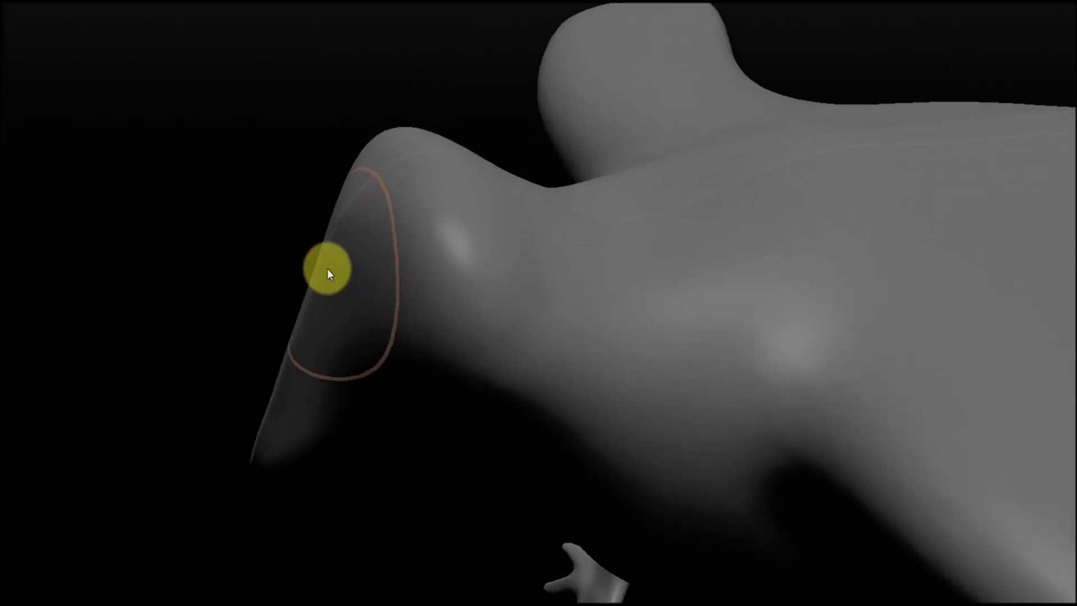
Step: Narrow the beak tip and push in the sides of the head, inspecting from front and side
mouse_move(312, 314)
middle_down()
mouse_move(387, 280)
mouse_move(415, 219)
mouse_move(409, 254)
middle_up()
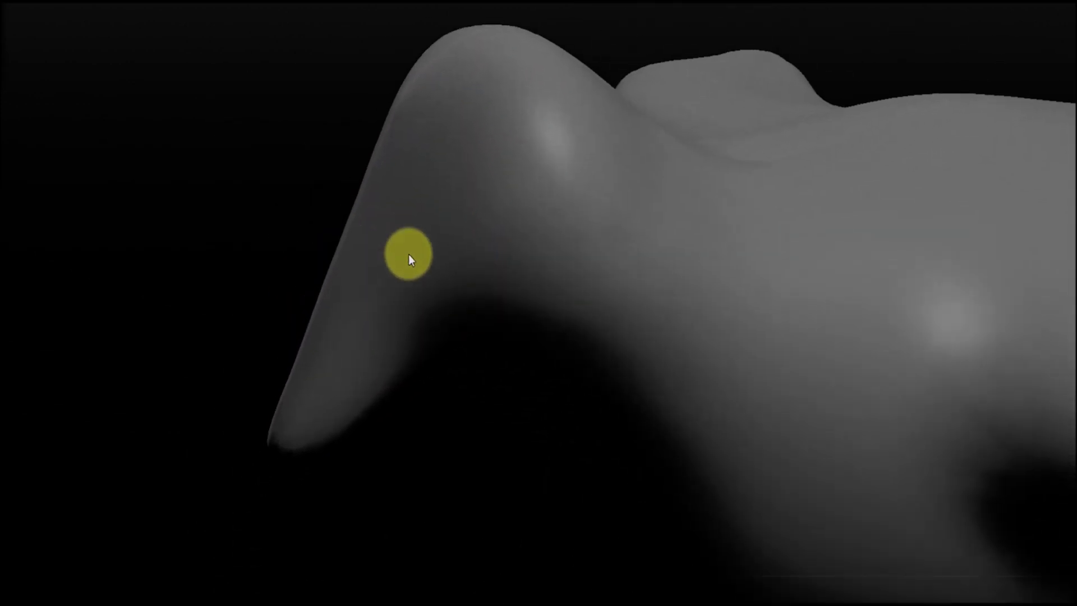
drag(355, 216, 397, 236)
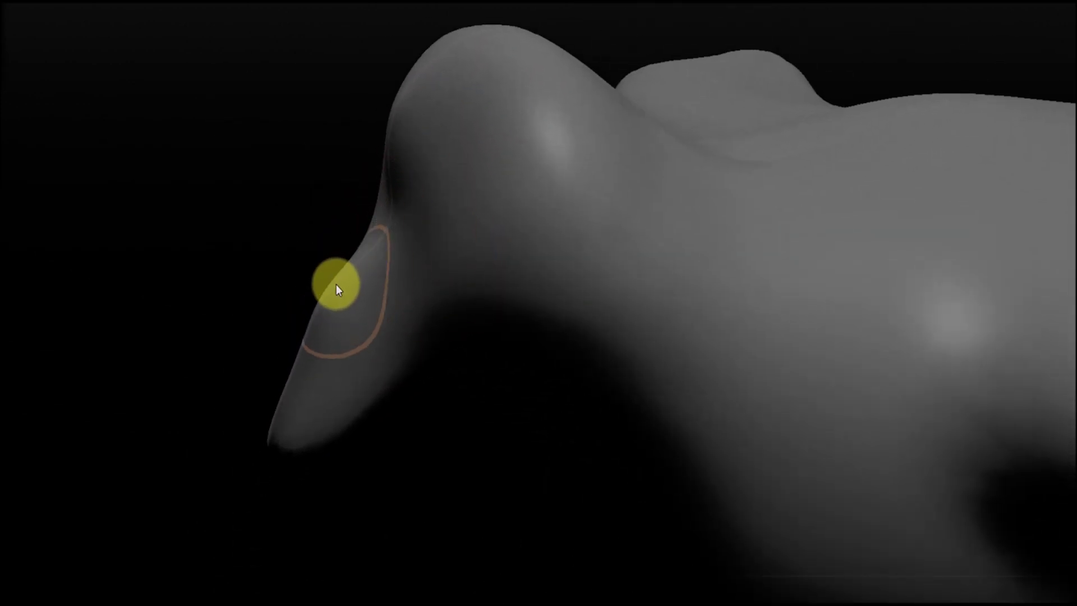
mouse_move(348, 315)
middle_down()
mouse_move(308, 365)
mouse_move(445, 253)
mouse_move(343, 343)
middle_up()
mouse_move(361, 372)
mouse_down()
mouse_move(392, 359)
mouse_move(396, 342)
mouse_up()
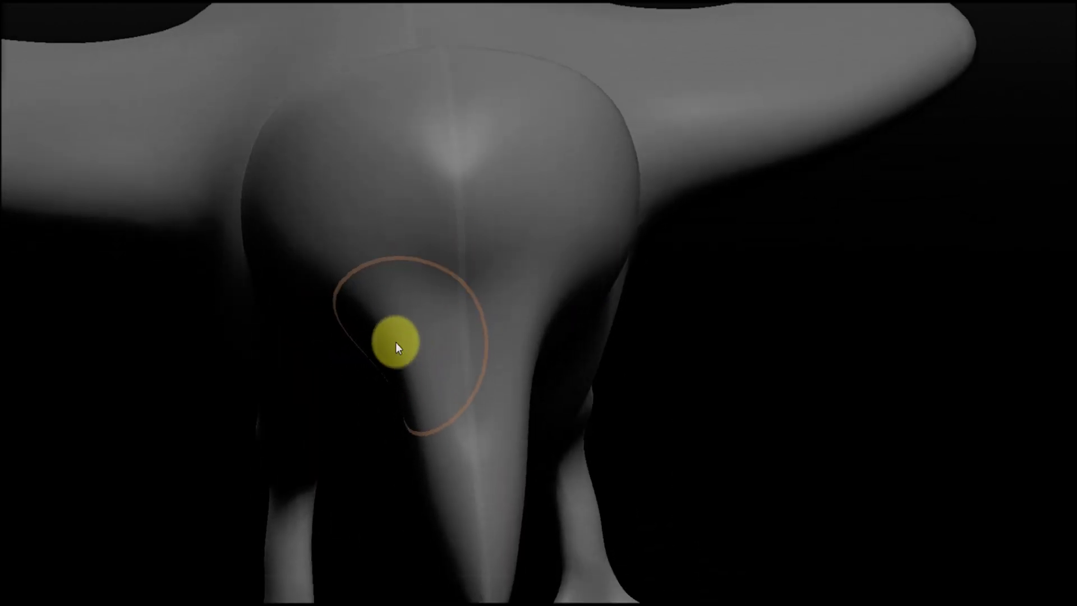
middle_drag(395, 342, 607, 263)
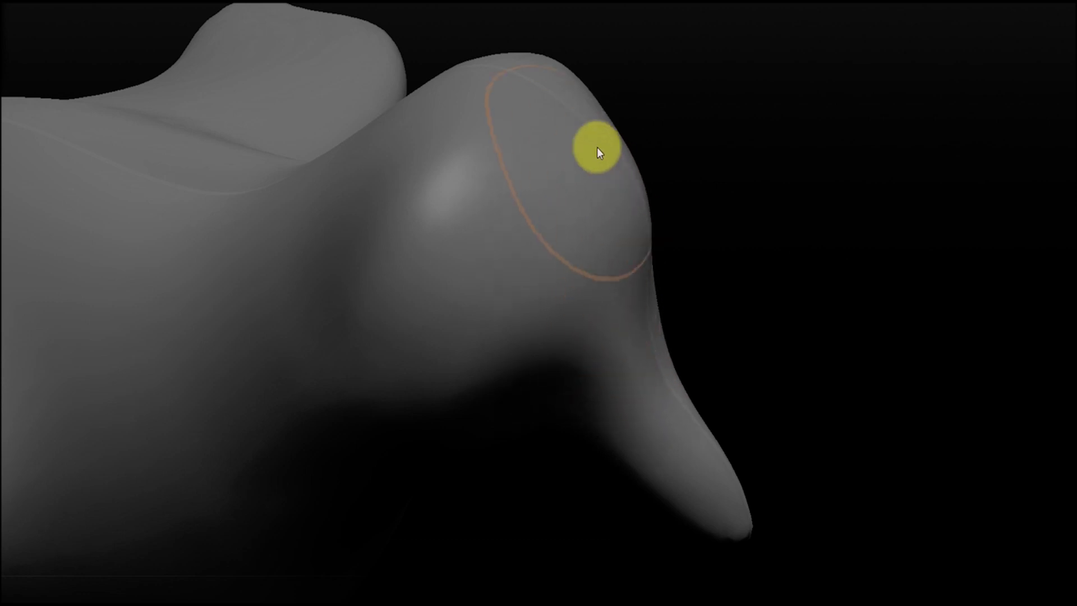
mouse_move(516, 370)
middle_down()
mouse_move(309, 371)
mouse_move(567, 337)
middle_up()
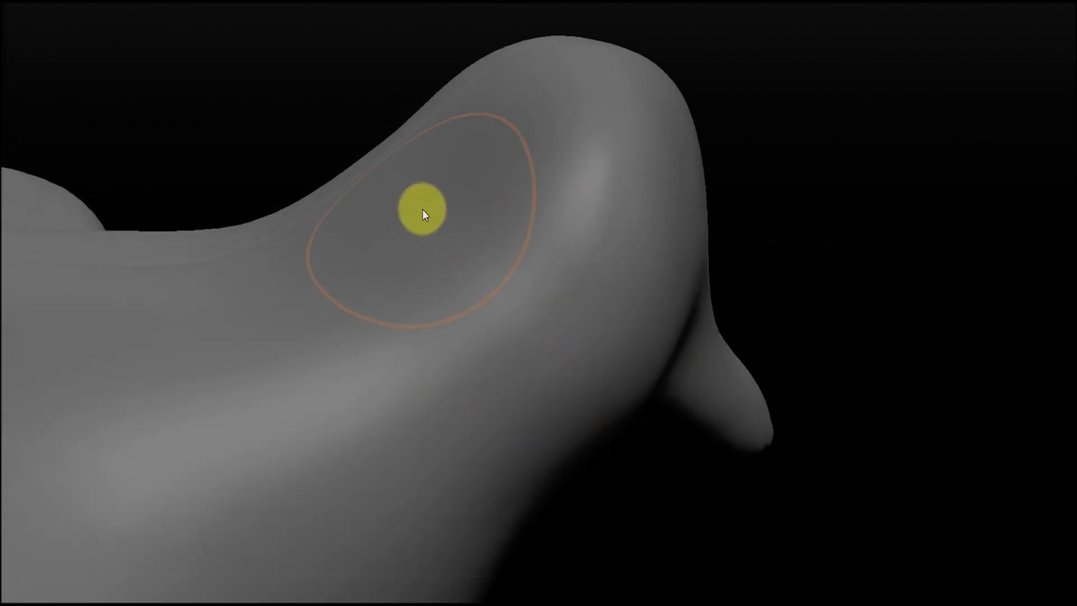
middle_drag(423, 209, 361, 175)
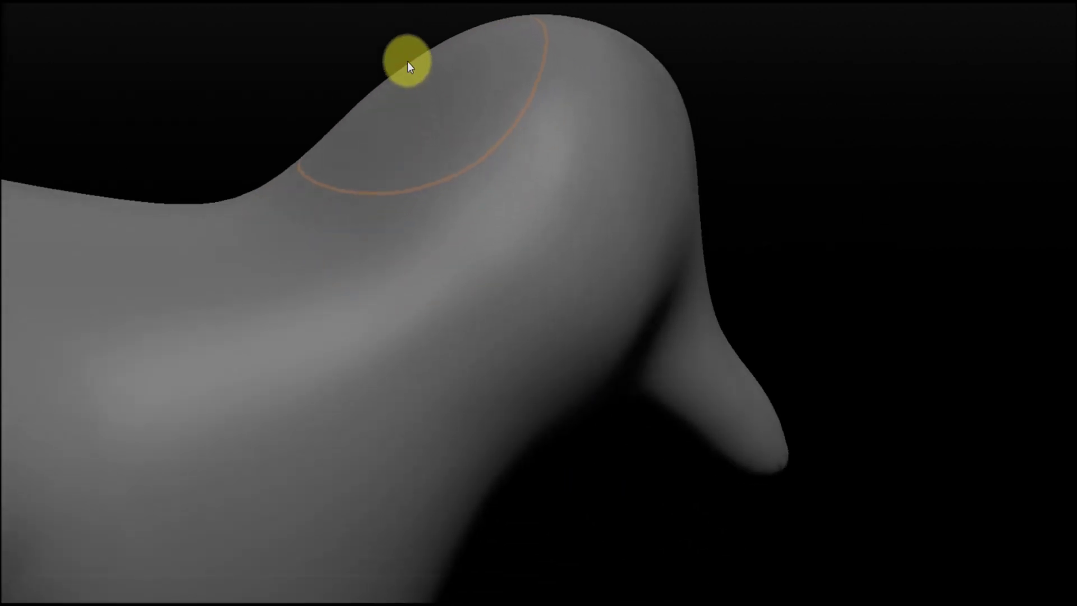
mouse_move(423, 121)
middle_down()
mouse_move(433, 180)
mouse_move(525, 183)
mouse_move(421, 315)
mouse_move(488, 284)
middle_up()
scroll(535, 387, up, 3)
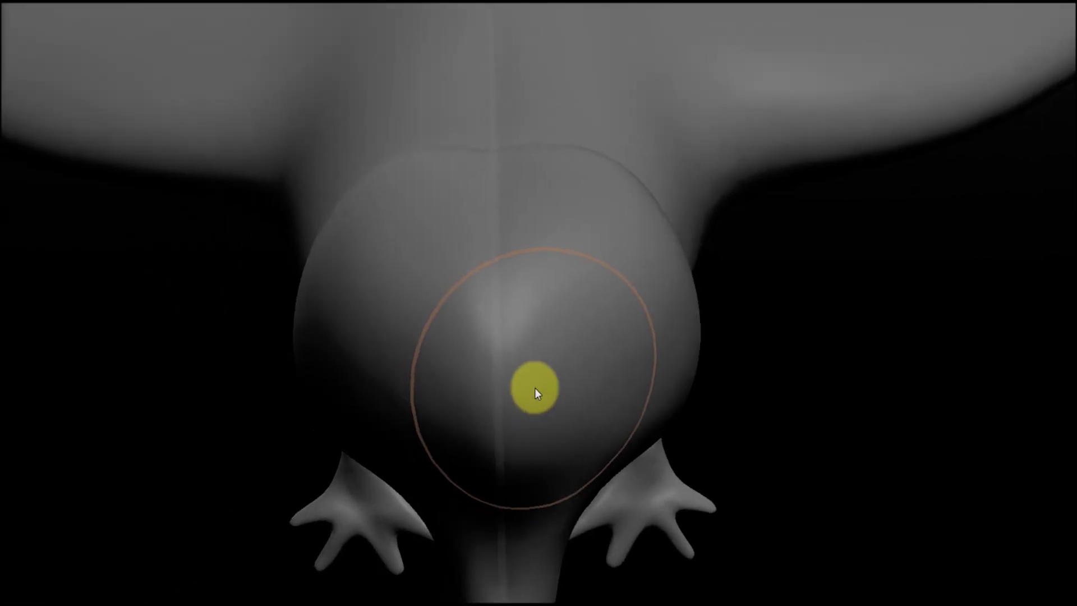
middle_drag(534, 388, 287, 328)
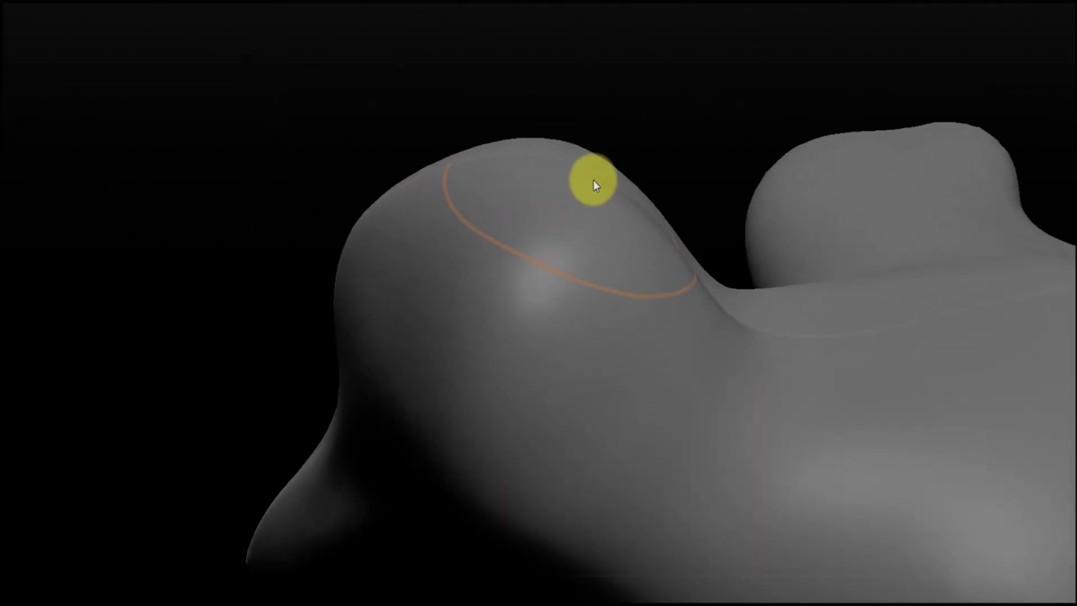
scroll(638, 286, up, 2)
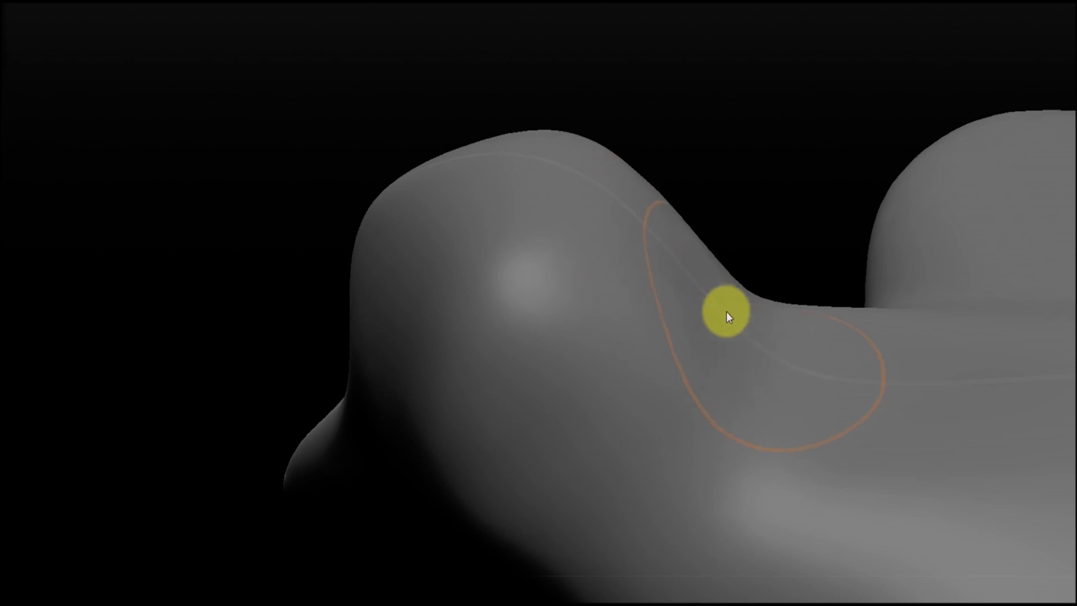
Step: Apply the glossy dark teal JG_Drink01 material after trying JGSpecial_01
click(341, 8)
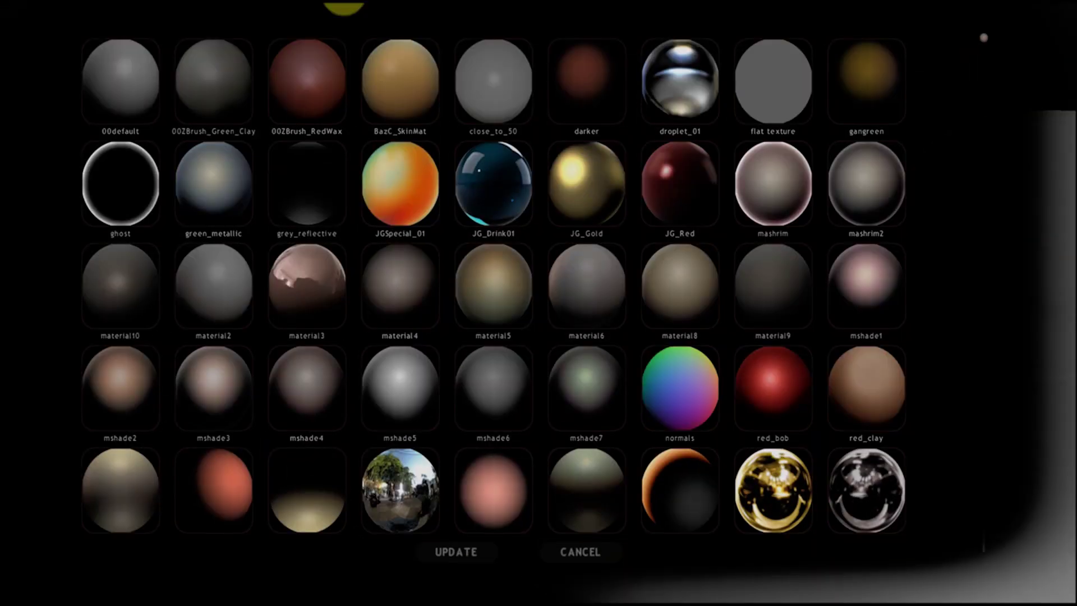
click(392, 195)
click(326, 8)
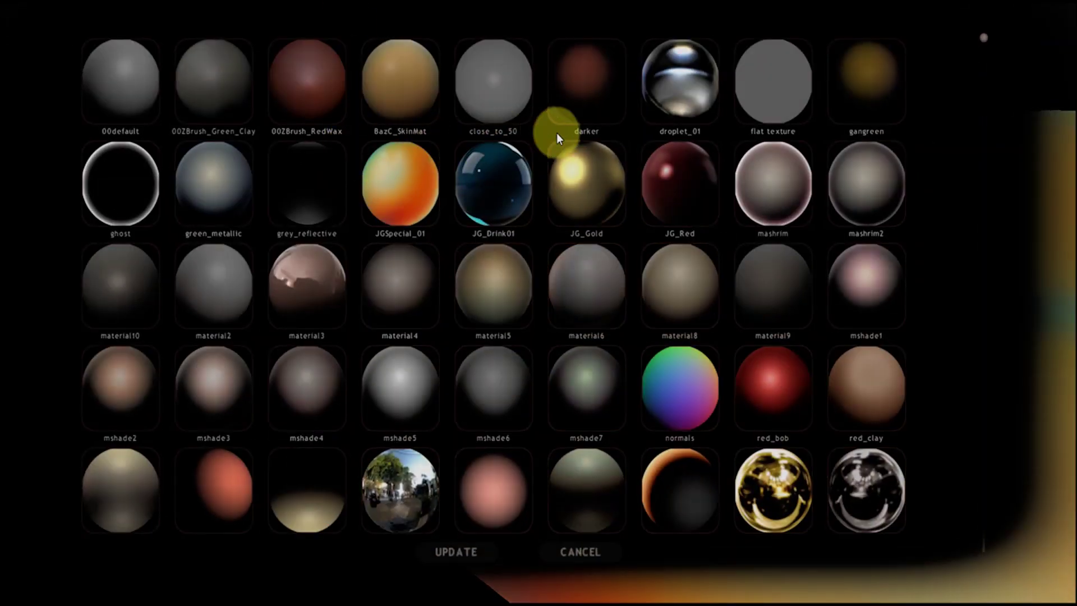
click(500, 184)
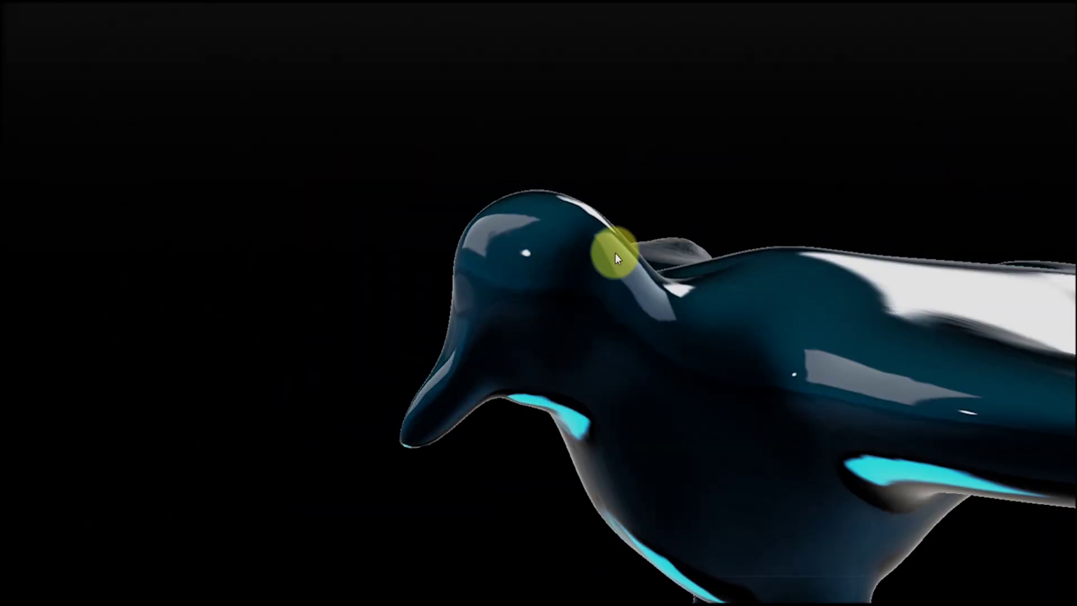
Step: Slim the contours of the bird's left hip and left leg
drag(616, 183, 575, 79)
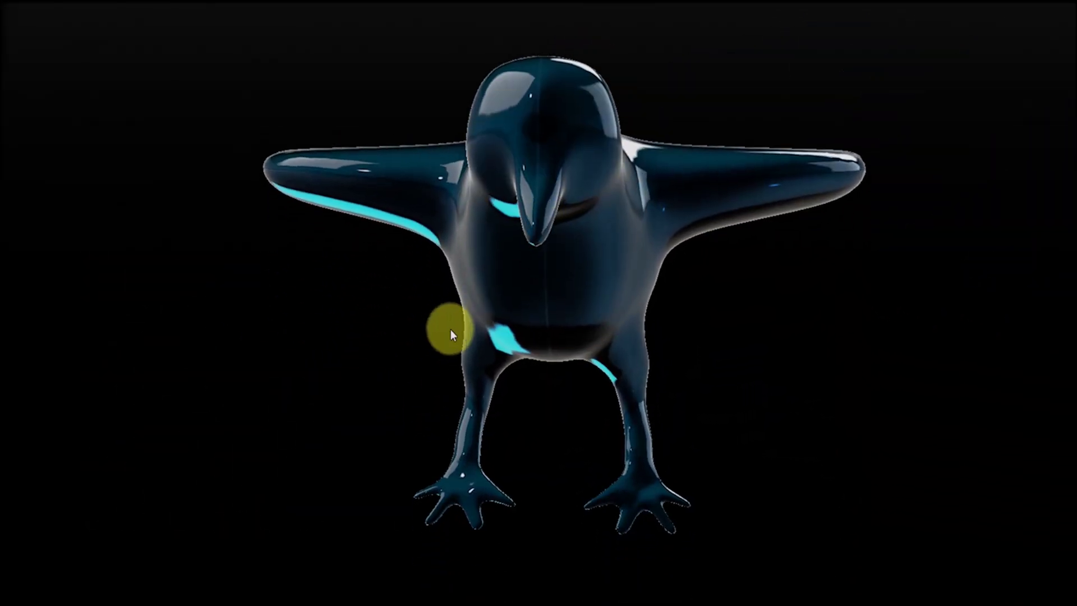
click(433, 347)
drag(417, 327, 456, 327)
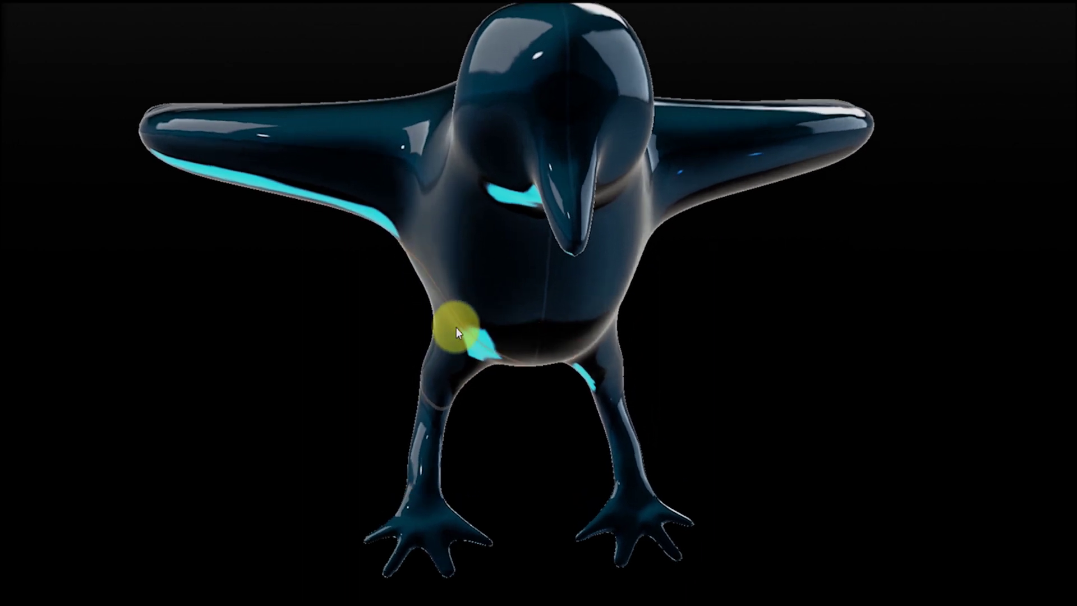
mouse_move(435, 383)
mouse_down()
mouse_move(455, 382)
mouse_move(437, 397)
mouse_move(450, 416)
mouse_up()
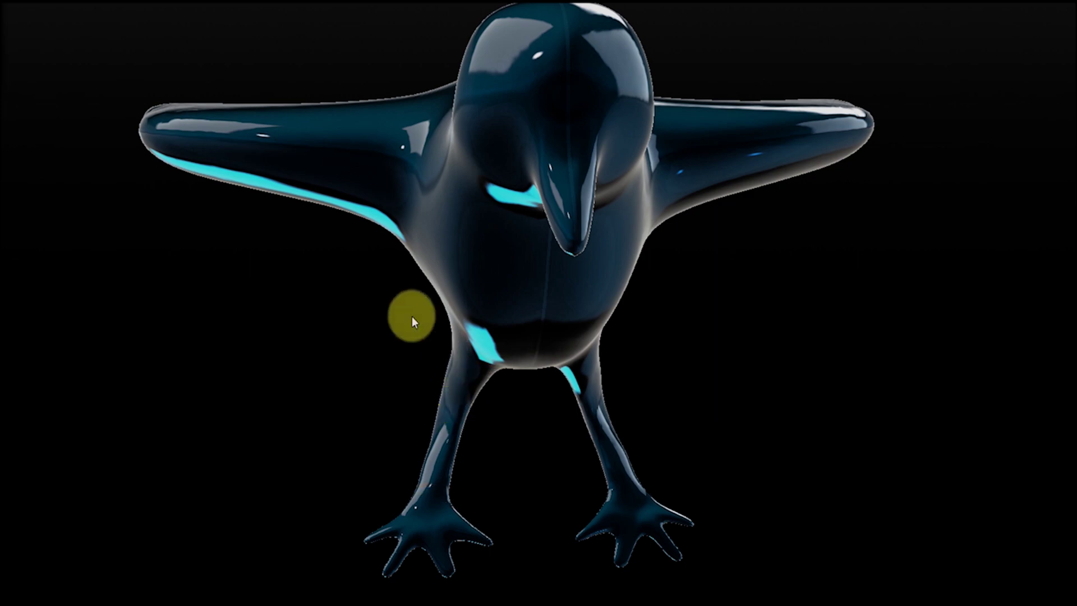
mouse_move(409, 312)
middle_down()
mouse_move(567, 296)
mouse_move(333, 410)
mouse_move(542, 331)
mouse_move(511, 318)
mouse_move(471, 447)
mouse_move(543, 288)
middle_up()
Step: Pull the wing out longer and broaden its inner edge
scroll(541, 289, down, 2)
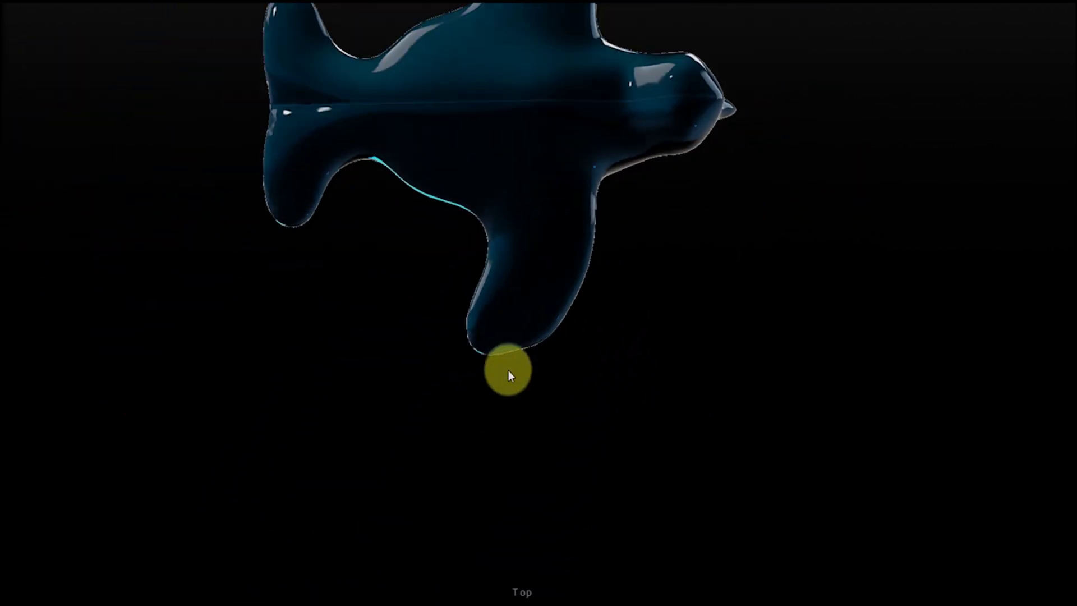
drag(511, 356, 448, 428)
mouse_move(505, 333)
mouse_down()
mouse_move(454, 300)
mouse_move(450, 237)
mouse_move(472, 232)
mouse_move(439, 240)
mouse_move(424, 340)
mouse_move(384, 425)
mouse_move(337, 440)
mouse_move(438, 388)
mouse_up()
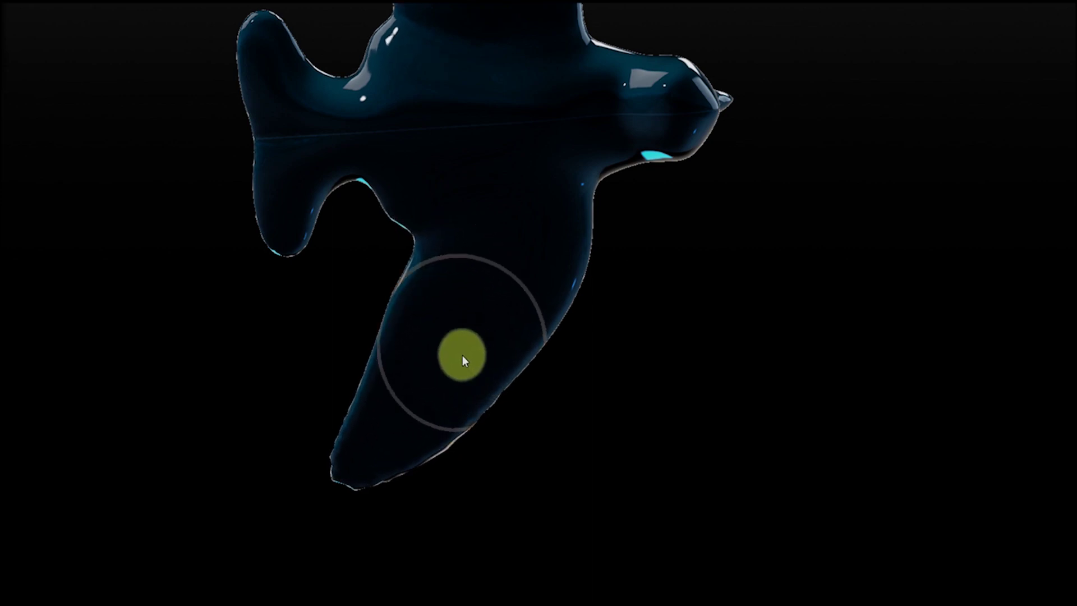
scroll(462, 356, up, 5)
scroll(331, 386, up, 3)
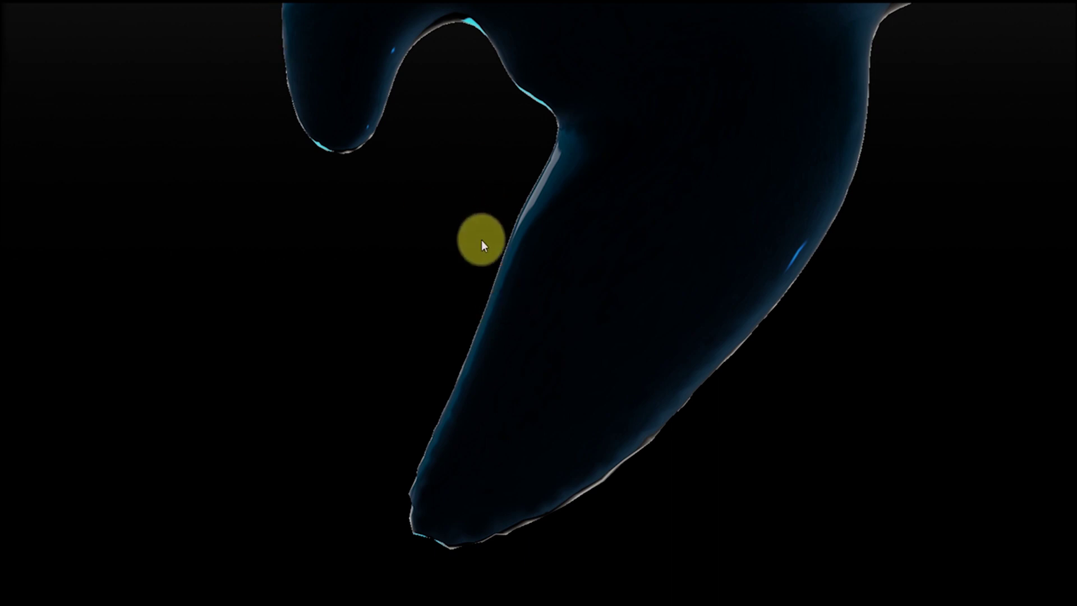
Step: Carve six feather grooves across the wing from root to tip
drag(486, 317, 569, 327)
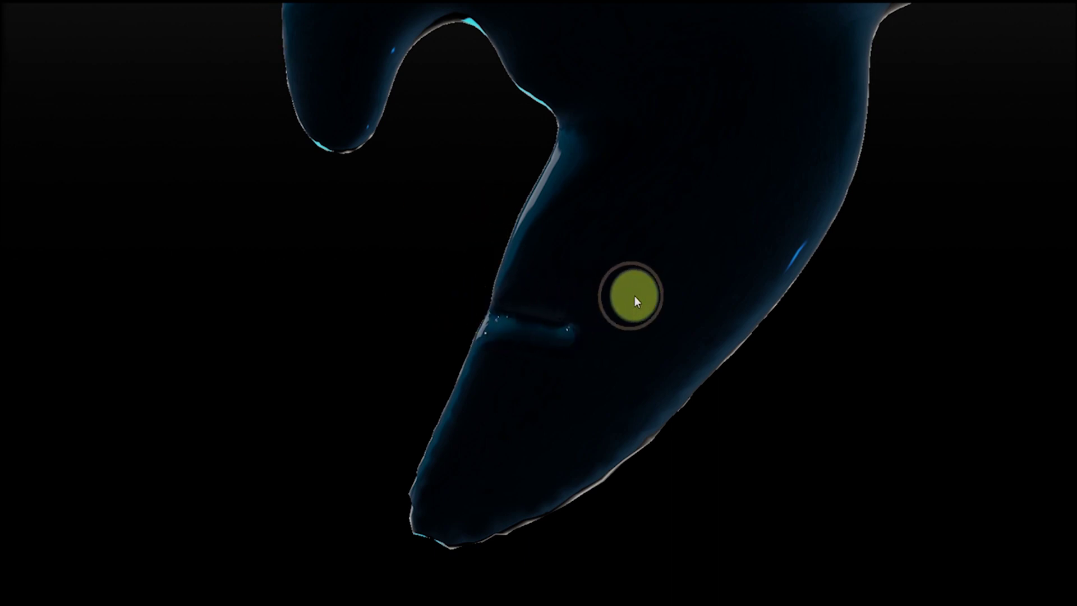
drag(635, 295, 494, 284)
drag(662, 236, 521, 251)
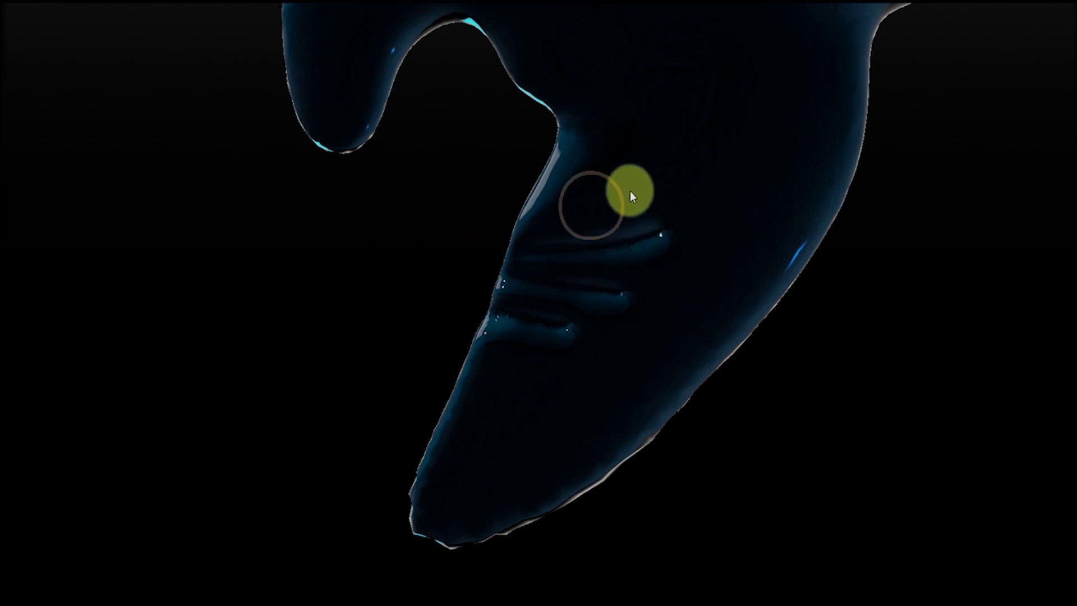
drag(684, 169, 519, 178)
drag(680, 99, 472, 183)
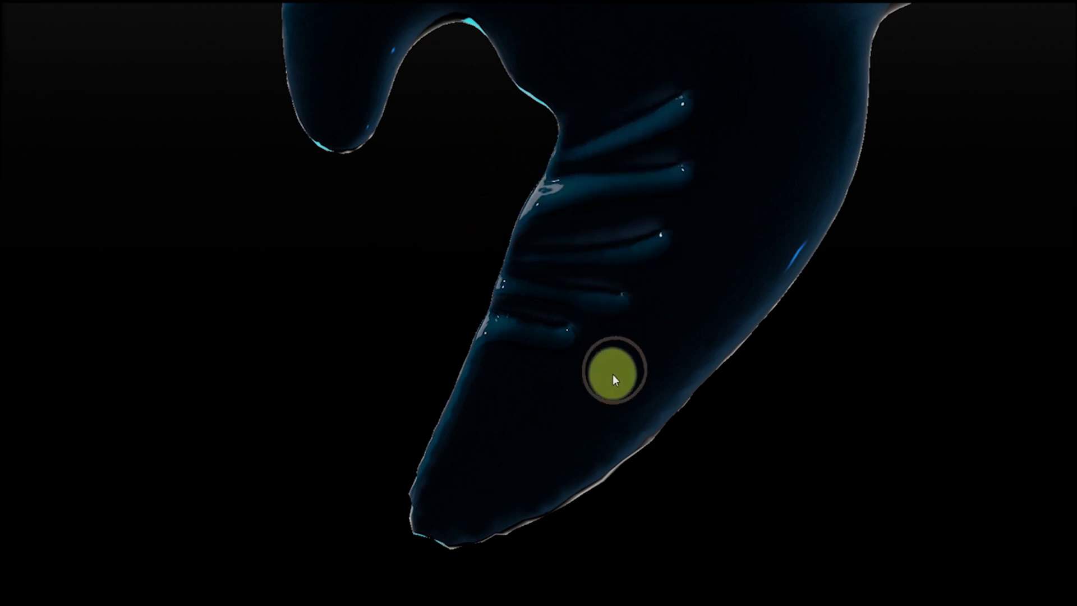
drag(612, 374, 415, 392)
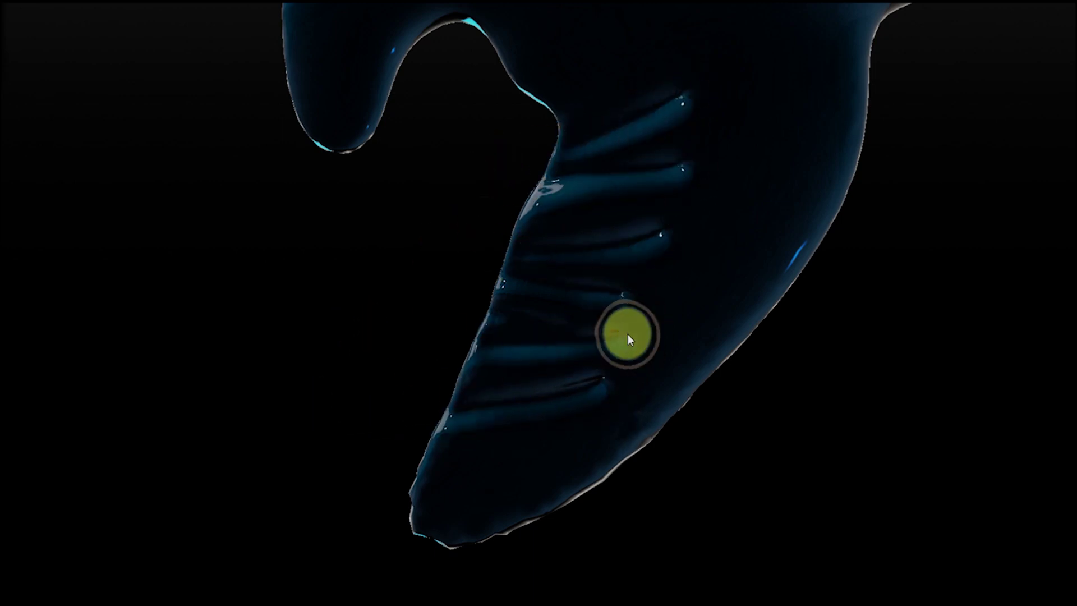
mouse_move(623, 337)
middle_down()
mouse_move(687, 203)
mouse_move(728, 294)
mouse_move(608, 211)
mouse_move(590, 313)
mouse_move(614, 248)
mouse_move(641, 221)
mouse_move(494, 296)
mouse_move(501, 389)
middle_up()
mouse_move(430, 247)
middle_down()
mouse_move(442, 469)
mouse_move(474, 250)
mouse_move(668, 290)
mouse_move(528, 293)
mouse_move(488, 359)
middle_up()
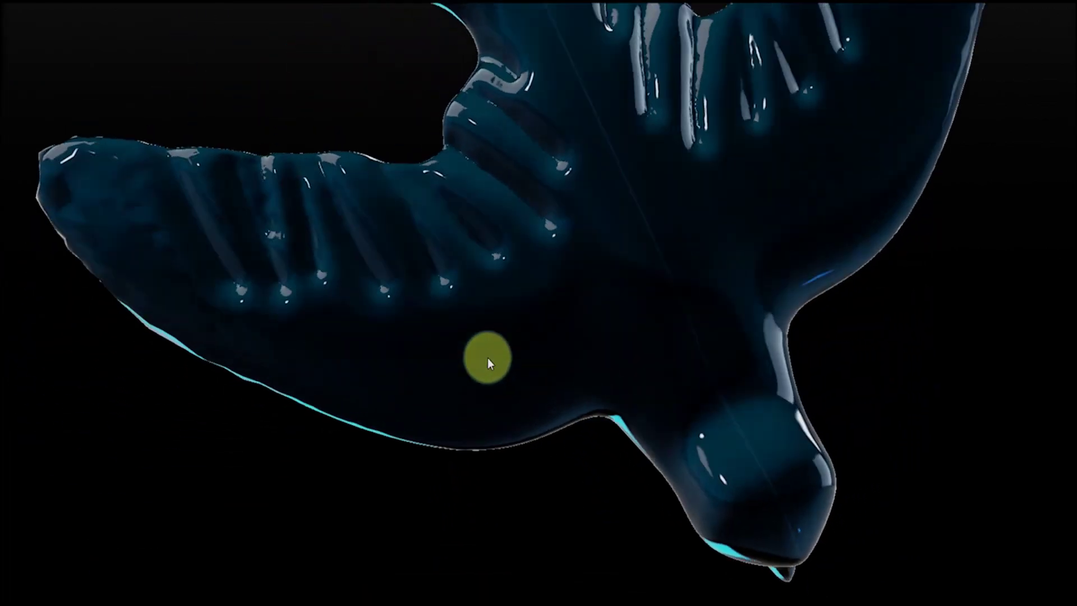
Step: Smooth the bumpy wing ridges and the bird's neck and back surface
mouse_move(483, 287)
mouse_down()
mouse_move(235, 309)
mouse_move(524, 253)
mouse_move(568, 178)
mouse_move(505, 277)
mouse_up()
mouse_move(590, 339)
middle_down()
mouse_move(558, 225)
mouse_move(548, 236)
mouse_move(542, 188)
middle_up()
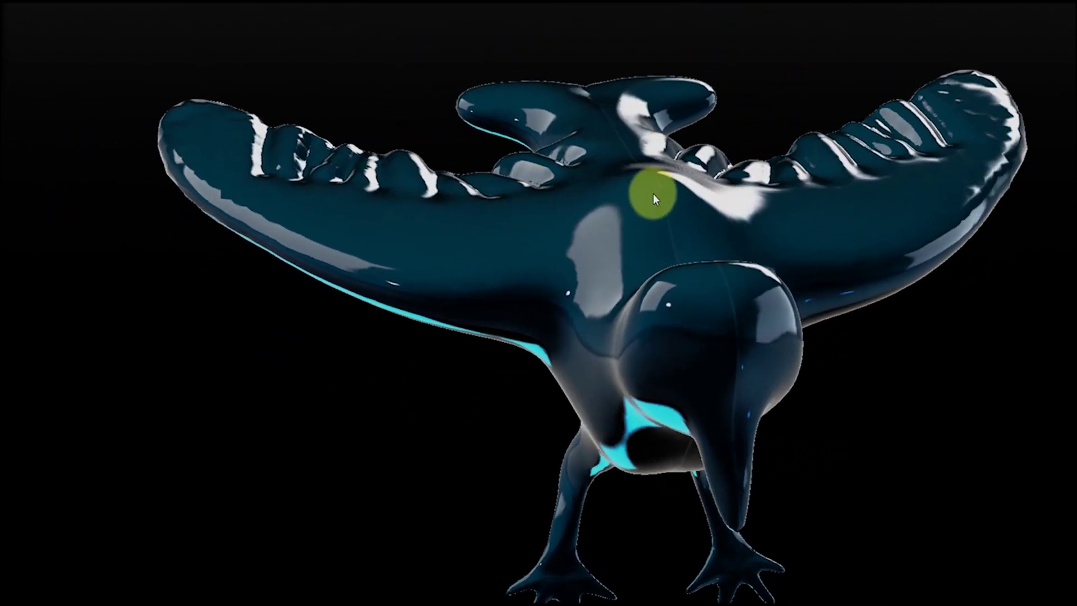
middle_drag(653, 194, 420, 193)
drag(356, 206, 566, 225)
mouse_move(566, 224)
middle_down()
mouse_move(485, 242)
mouse_move(423, 199)
mouse_move(610, 182)
mouse_move(738, 187)
middle_up()
middle_drag(465, 207, 437, 227)
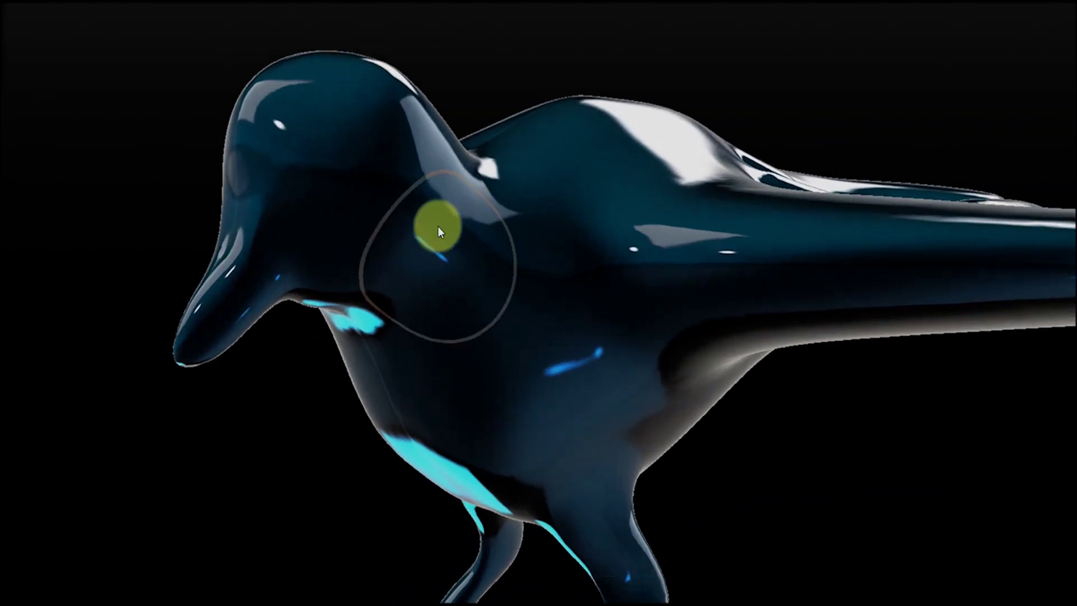
Step: Apply the plain grey 00default material to the bird
key(m)
click(136, 97)
mouse_move(471, 181)
middle_down()
mouse_move(413, 224)
mouse_move(279, 180)
mouse_move(353, 184)
middle_up()
scroll(279, 180, up, 3)
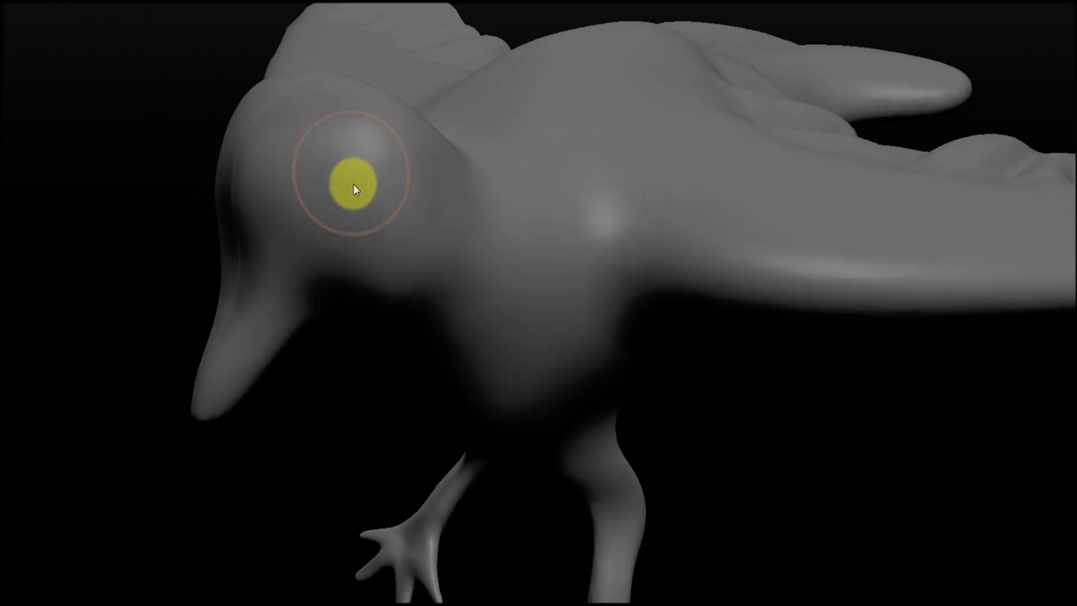
mouse_move(343, 221)
middle_down()
mouse_move(375, 221)
mouse_move(388, 270)
mouse_move(378, 252)
mouse_move(356, 260)
middle_up()
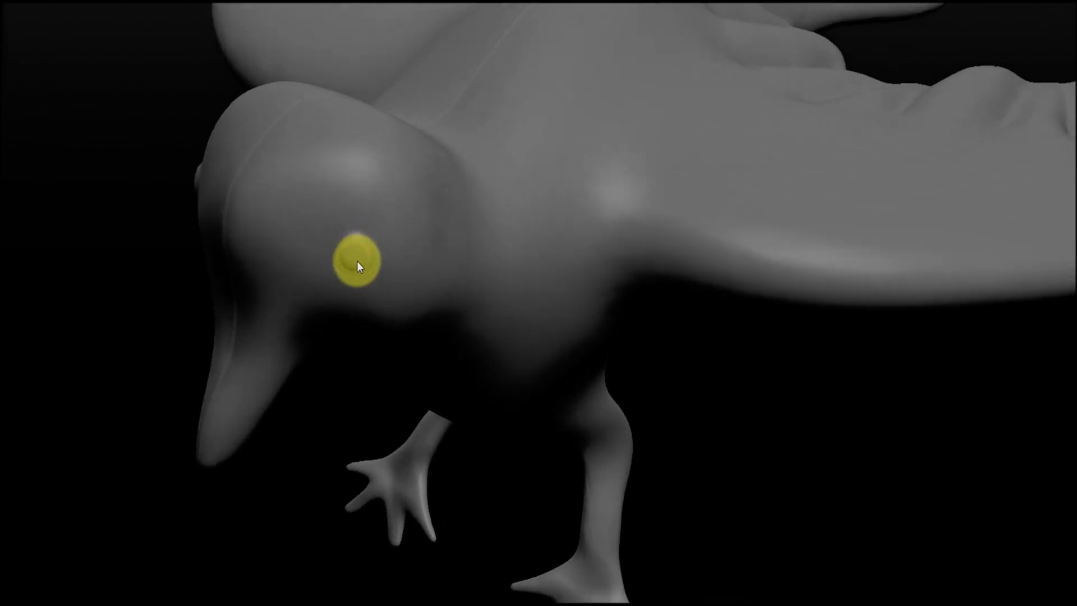
Step: Place a small round eye sphere on the side of the head behind the beak
click(401, 252)
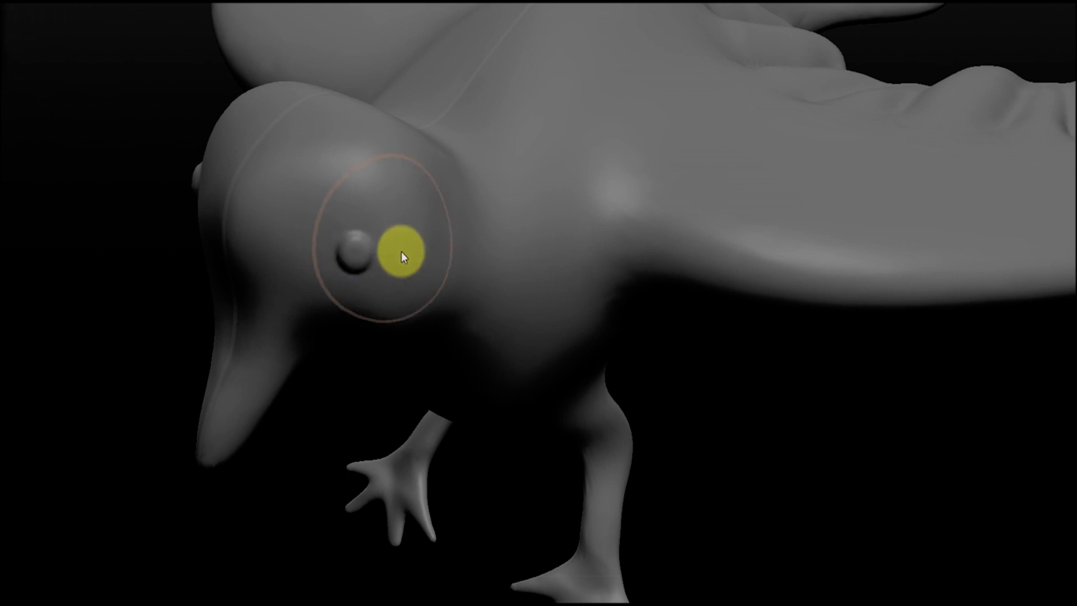
drag(401, 252, 360, 246)
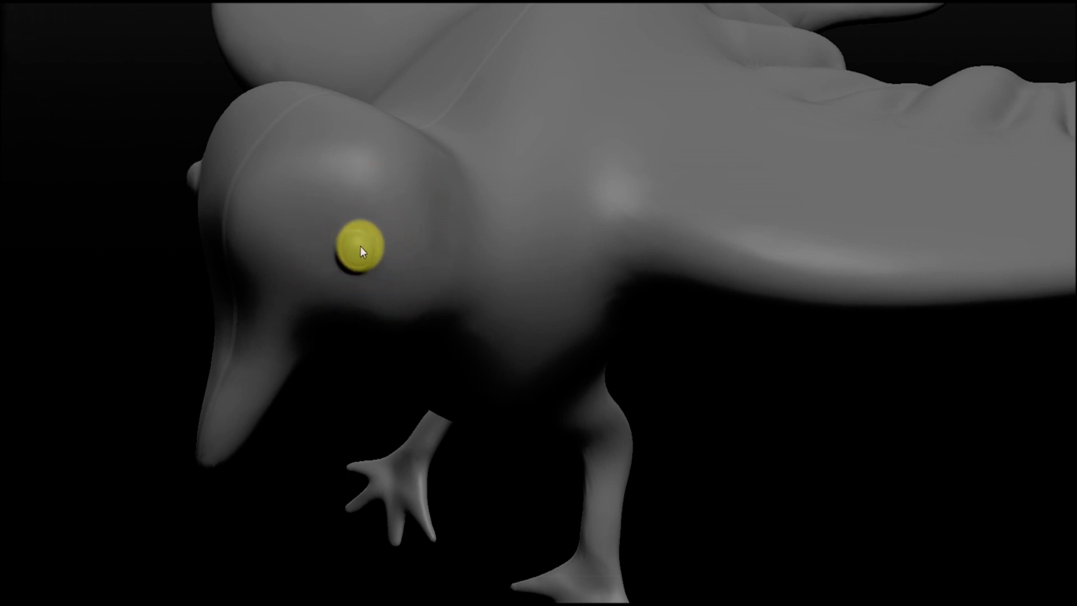
mouse_move(341, 246)
middle_down()
mouse_move(627, 222)
mouse_move(624, 270)
middle_up()
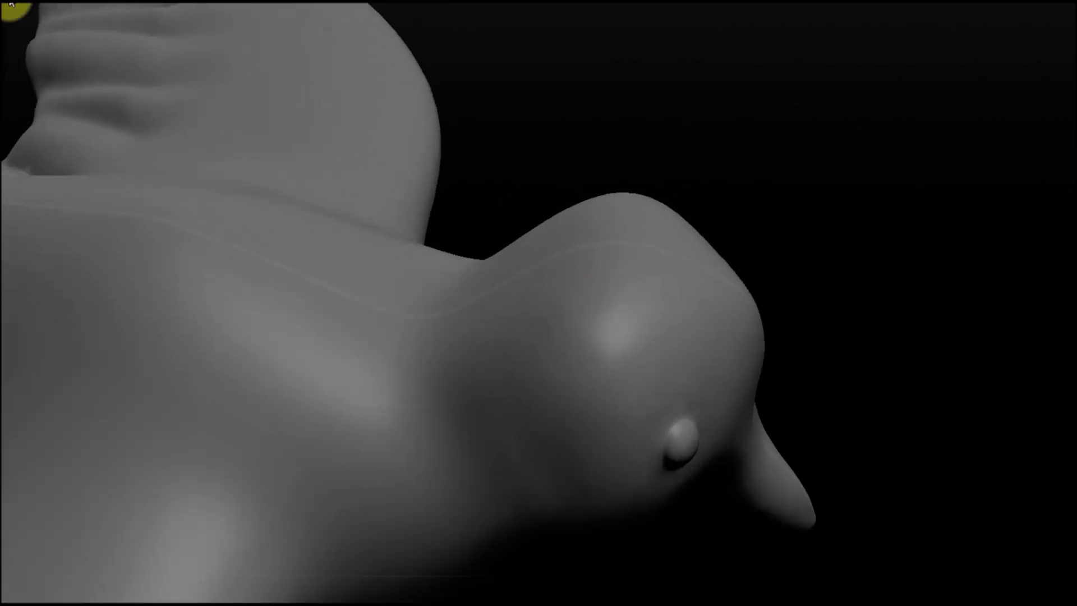
Step: Pull three pointed crest spikes up from the top of the bird's head
mouse_move(552, 264)
middle_down()
mouse_move(565, 174)
mouse_move(587, 244)
middle_up()
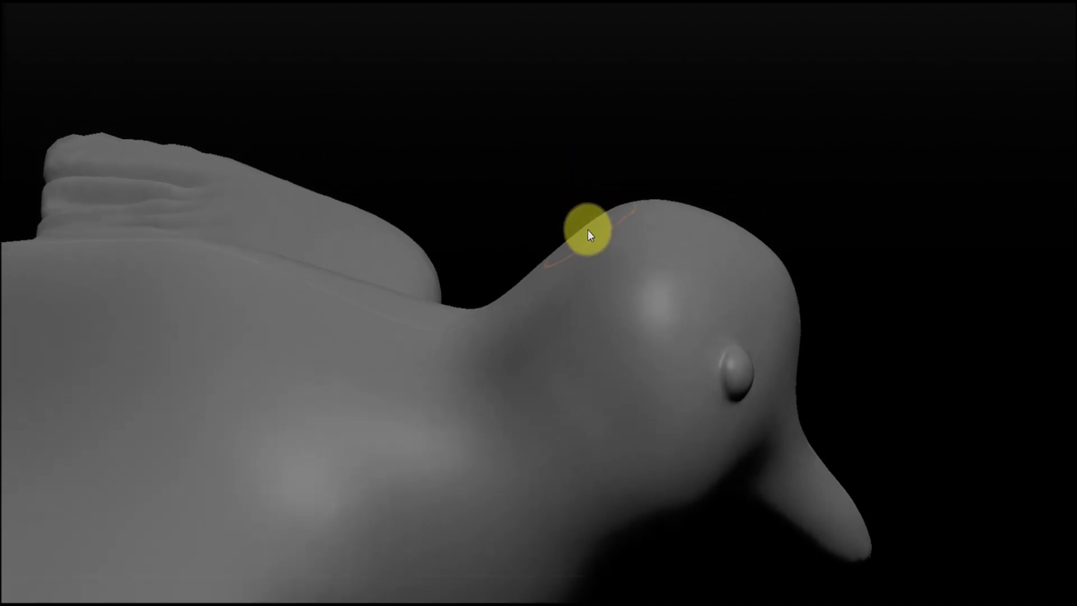
drag(585, 252, 512, 175)
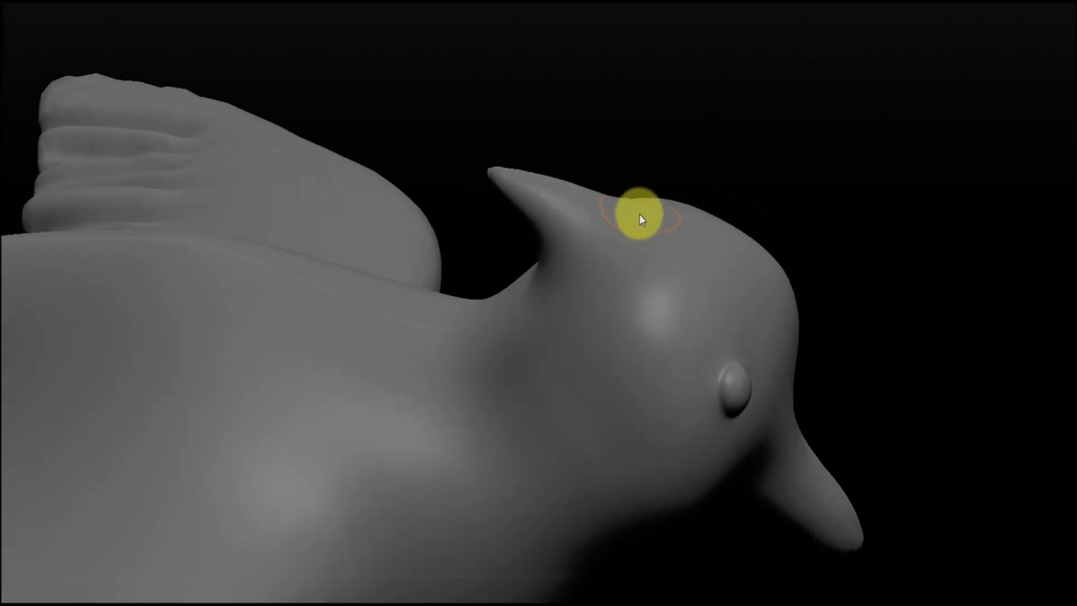
drag(639, 214, 610, 140)
drag(633, 179, 579, 121)
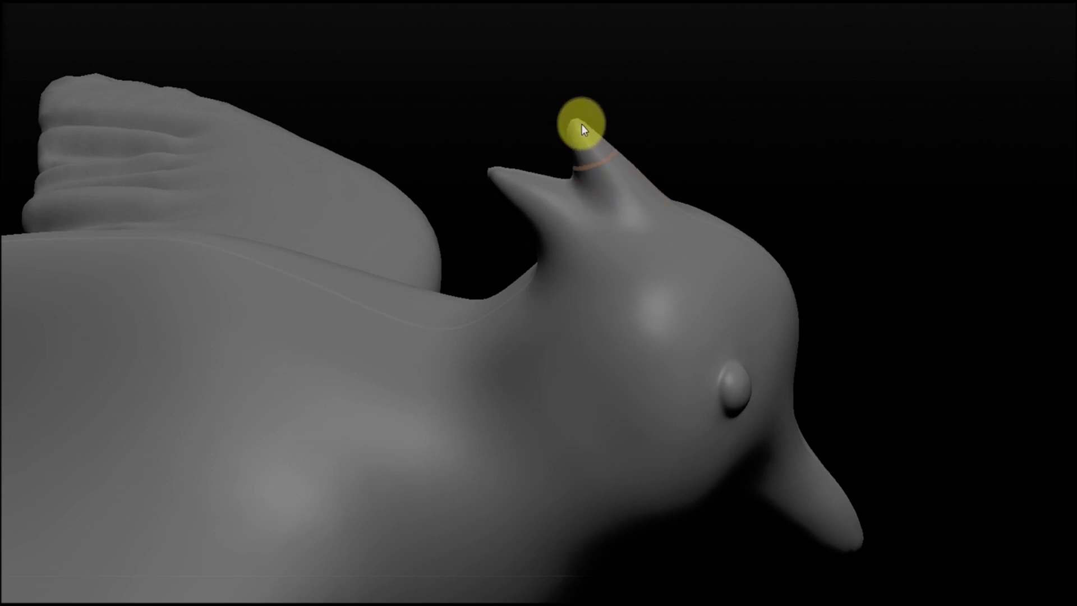
middle_drag(692, 207, 683, 219)
drag(692, 204, 659, 124)
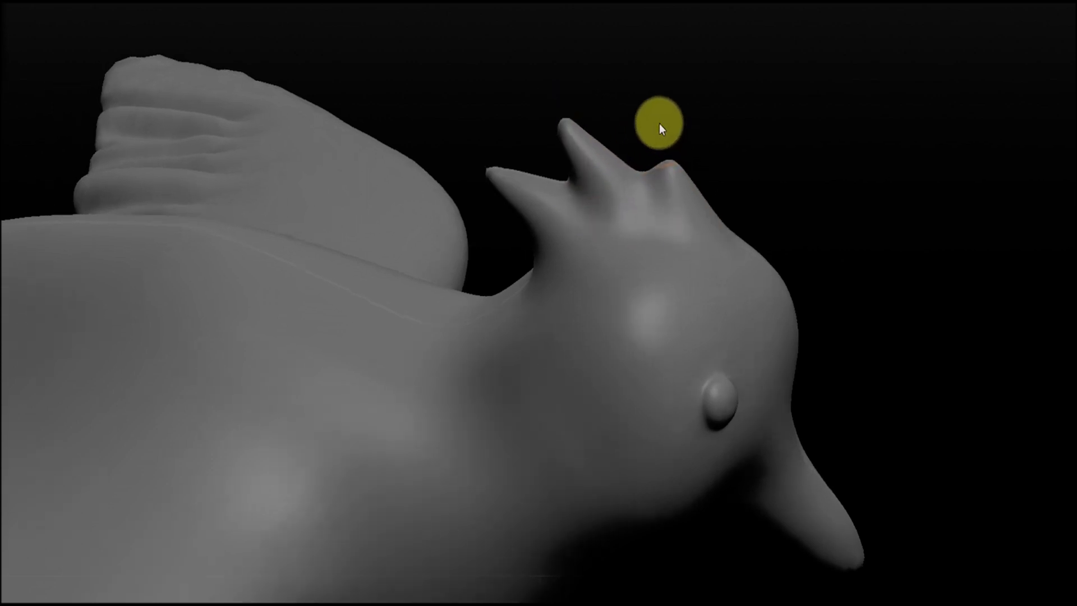
drag(683, 178, 644, 112)
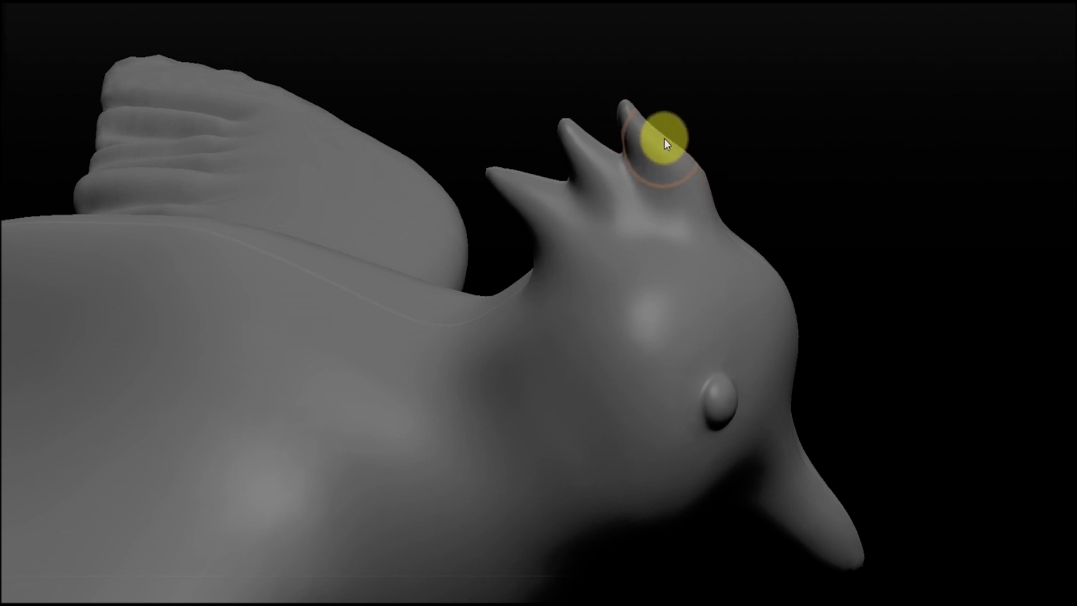
drag(664, 119, 618, 159)
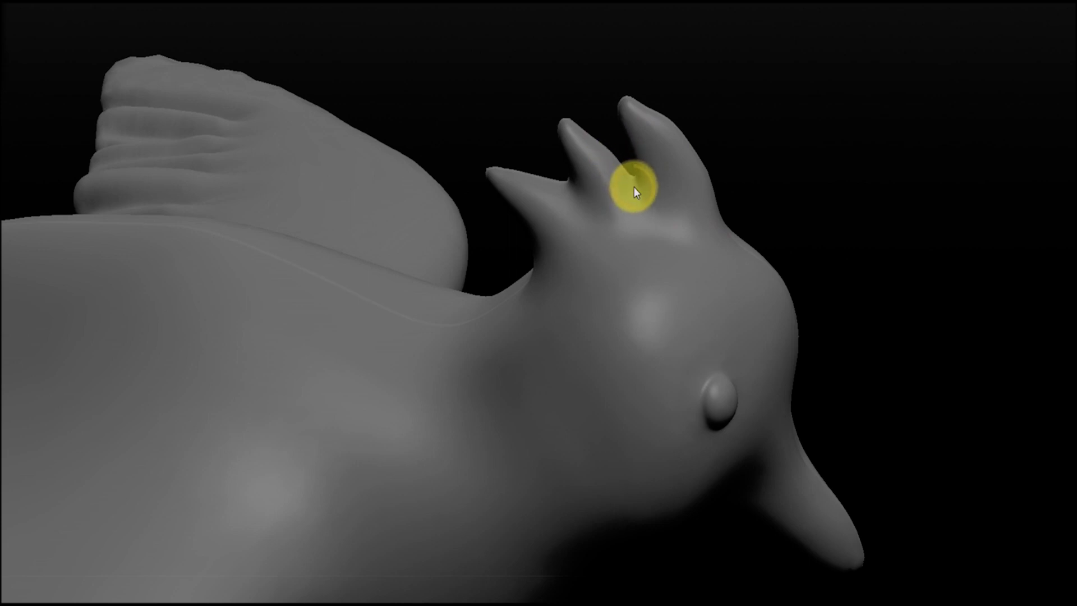
mouse_move(583, 215)
middle_down()
mouse_move(661, 193)
mouse_move(596, 229)
mouse_move(798, 258)
mouse_move(589, 194)
mouse_move(525, 313)
mouse_move(607, 271)
mouse_move(580, 298)
mouse_move(591, 360)
mouse_move(553, 295)
mouse_move(587, 333)
mouse_move(590, 322)
mouse_move(575, 313)
mouse_move(467, 343)
mouse_move(421, 326)
mouse_move(488, 389)
middle_up()
Step: Carve fanned feather grooves down the tail to its tip with the symmetric Crease brush
scroll(592, 361, down, 3)
scroll(590, 322, up, 3)
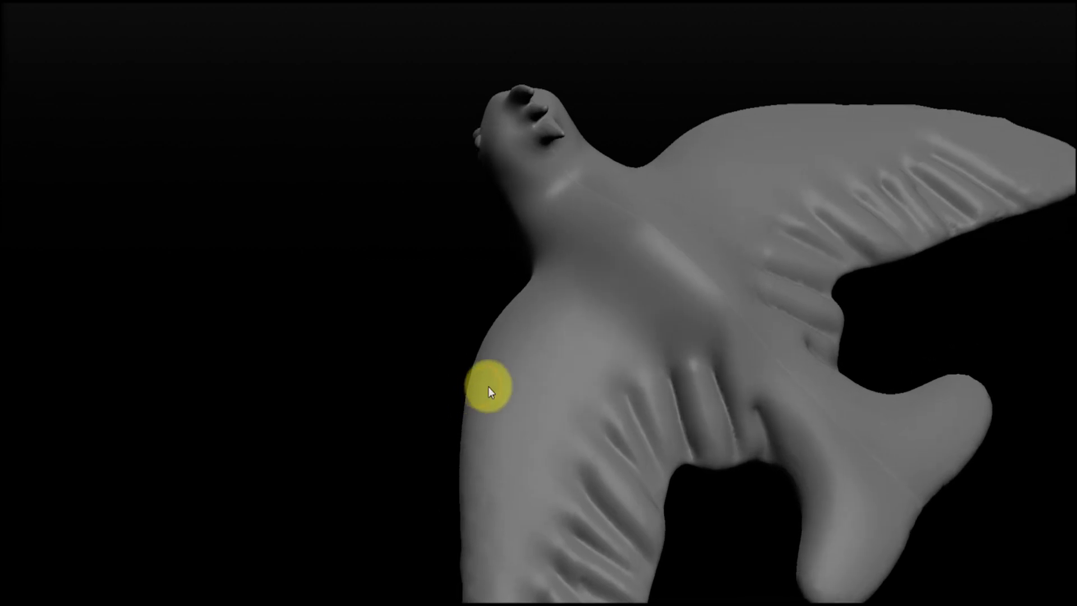
middle_drag(603, 352, 682, 307)
scroll(683, 307, up, 3)
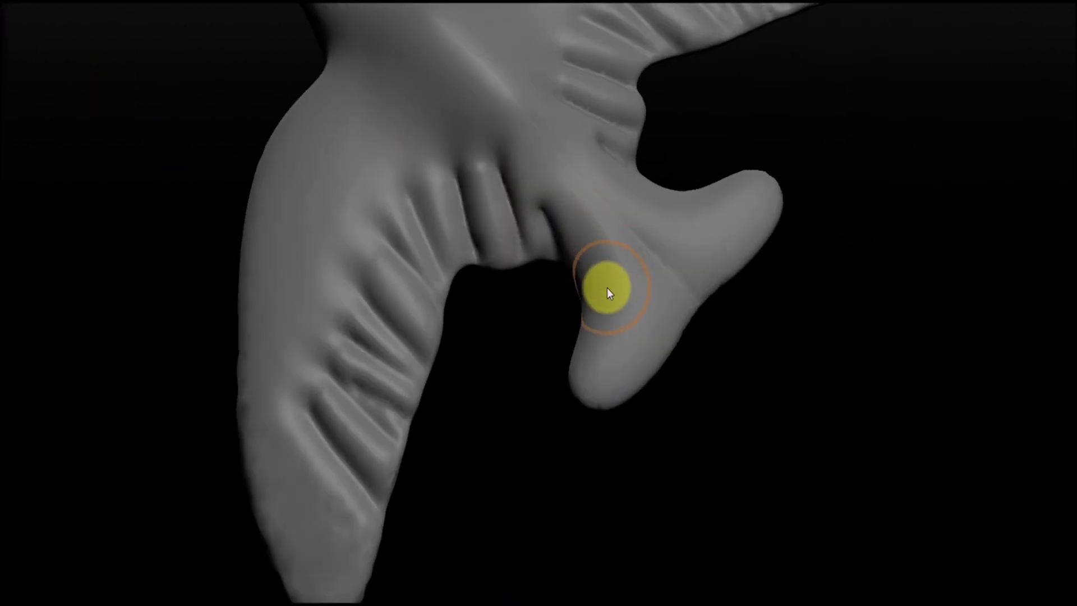
drag(598, 289, 622, 425)
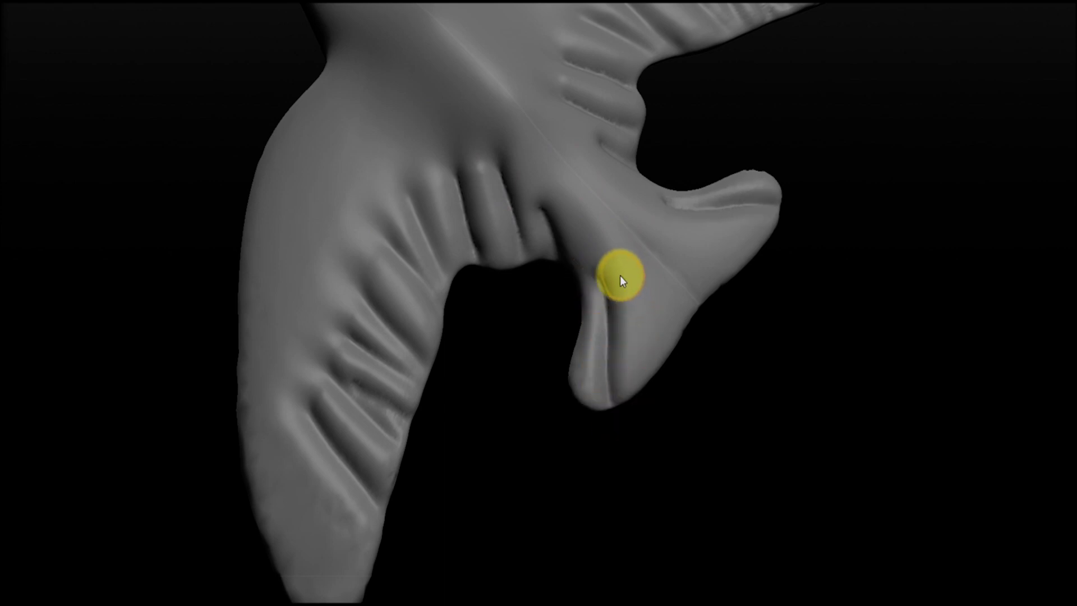
drag(620, 275, 665, 388)
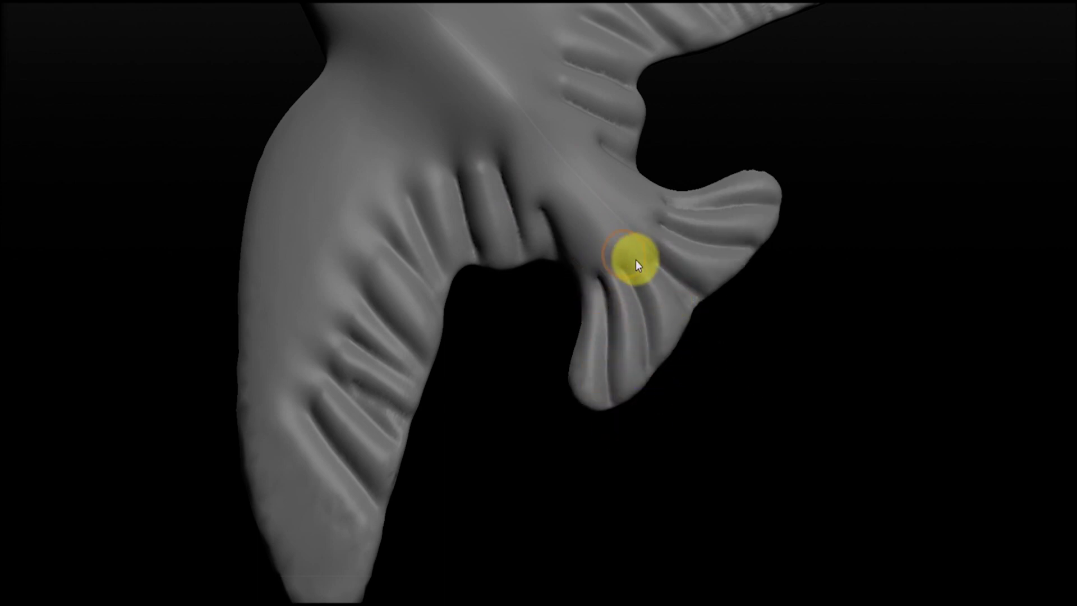
mouse_move(580, 299)
mouse_down()
mouse_move(556, 243)
mouse_move(585, 305)
mouse_move(516, 450)
mouse_move(510, 390)
mouse_move(373, 367)
mouse_up()
drag(361, 278, 498, 415)
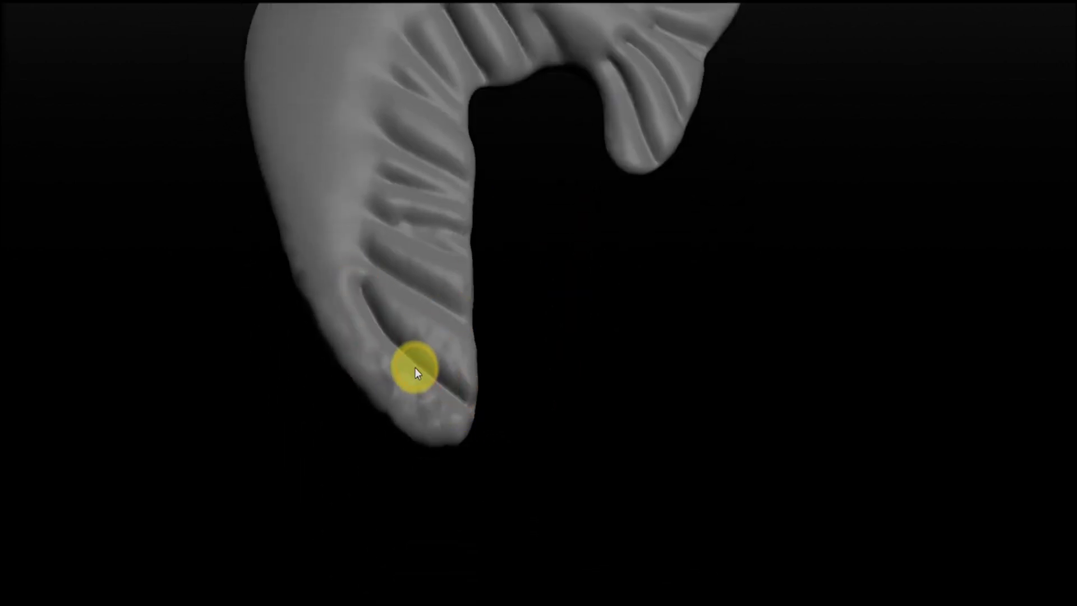
mouse_move(379, 285)
mouse_down()
mouse_move(409, 144)
mouse_move(525, 340)
mouse_move(681, 214)
mouse_move(664, 109)
mouse_move(444, 215)
mouse_move(428, 149)
mouse_move(498, 267)
mouse_up()
Step: Crease a row of parallel feather grooves across the wing underside out toward the tip
drag(486, 158, 567, 298)
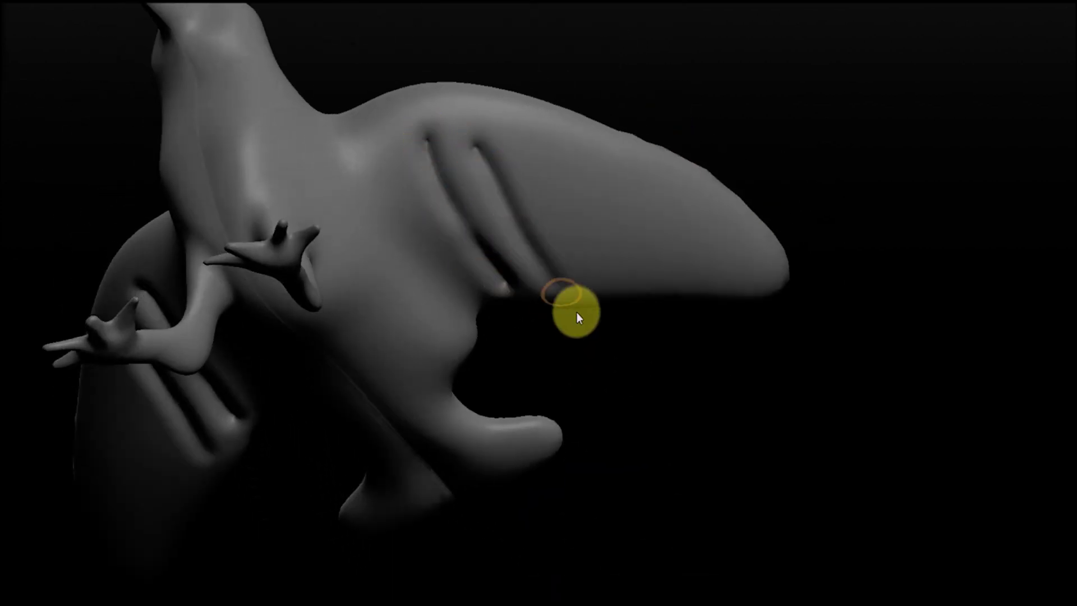
drag(616, 198, 646, 280)
drag(669, 205, 699, 284)
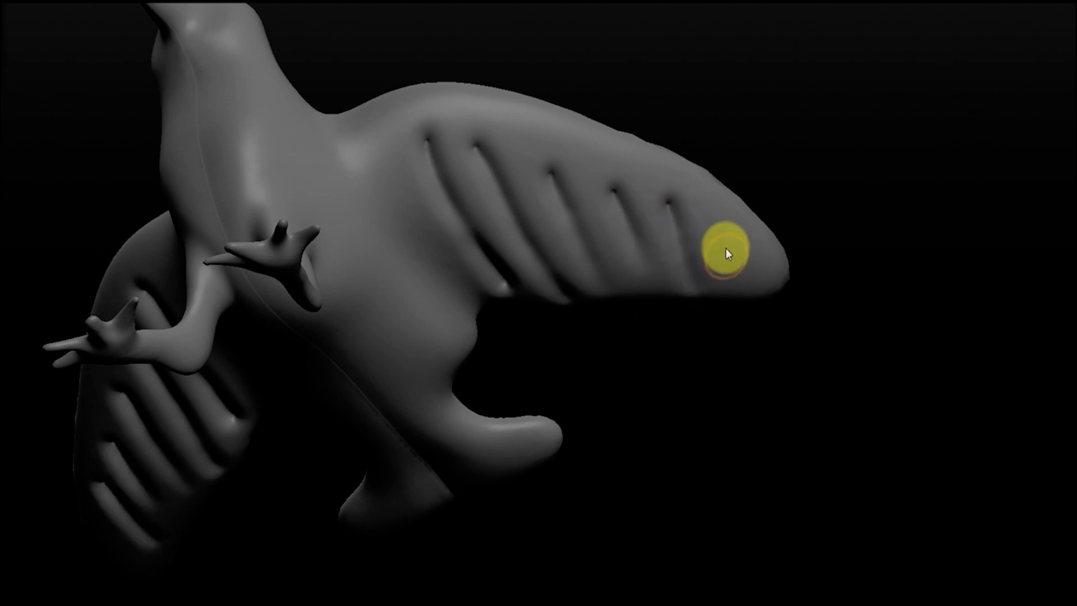
drag(725, 248, 735, 292)
Step: Orbit around the bird to inspect the mirrored wing grooves from several angles
drag(350, 251, 321, 219)
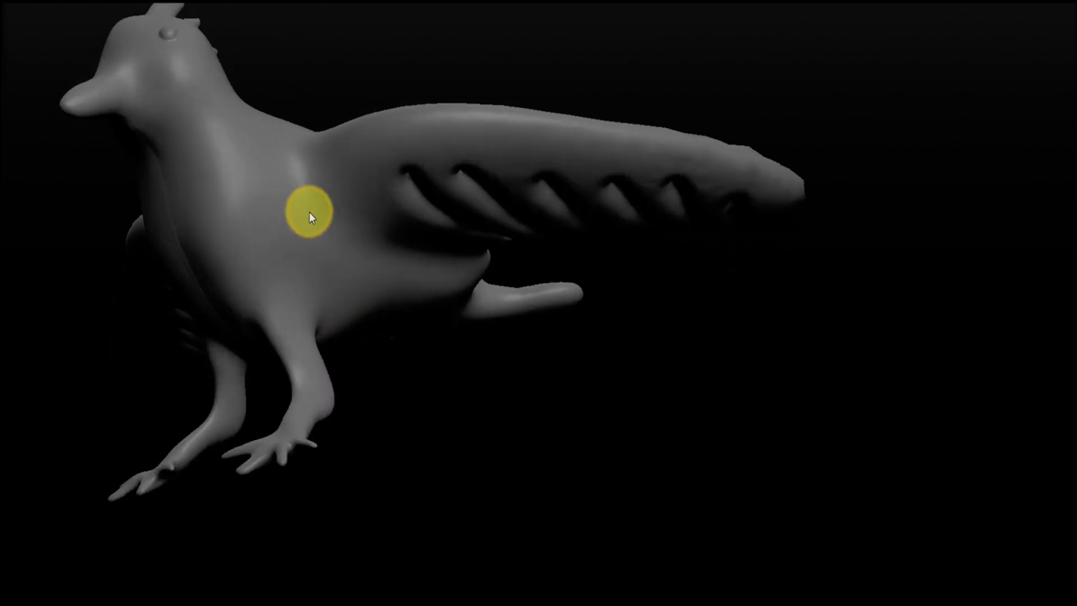
mouse_move(309, 212)
middle_down()
mouse_move(378, 205)
mouse_move(320, 240)
mouse_move(378, 272)
middle_up()
scroll(314, 347, up, 3)
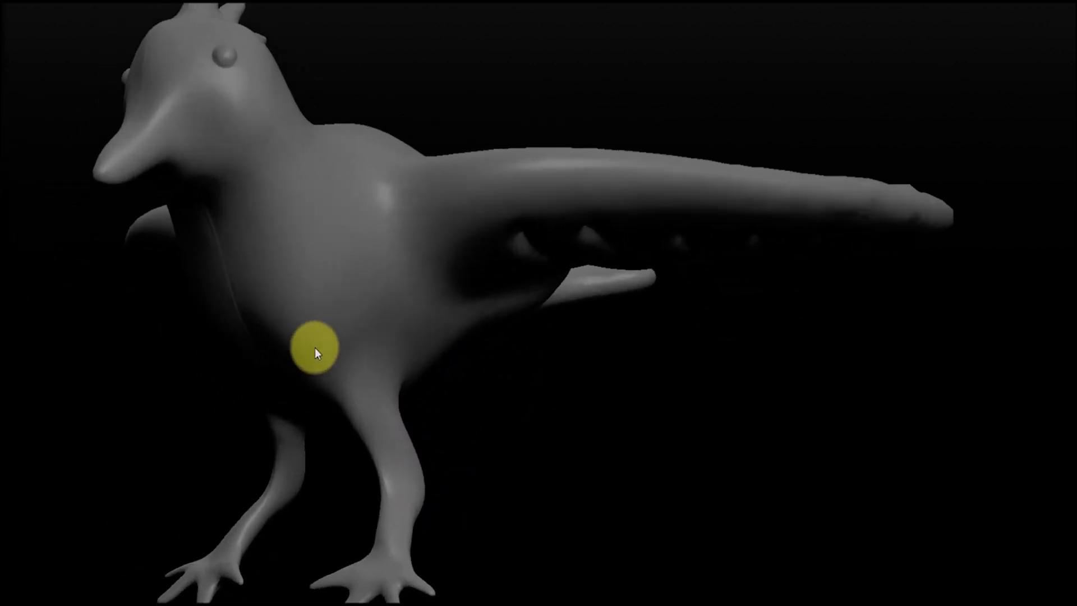
mouse_move(273, 357)
mouse_down()
mouse_move(289, 352)
mouse_move(264, 308)
mouse_move(257, 236)
mouse_move(344, 233)
mouse_up()
mouse_move(345, 233)
middle_down()
mouse_move(277, 277)
mouse_move(282, 302)
middle_up()
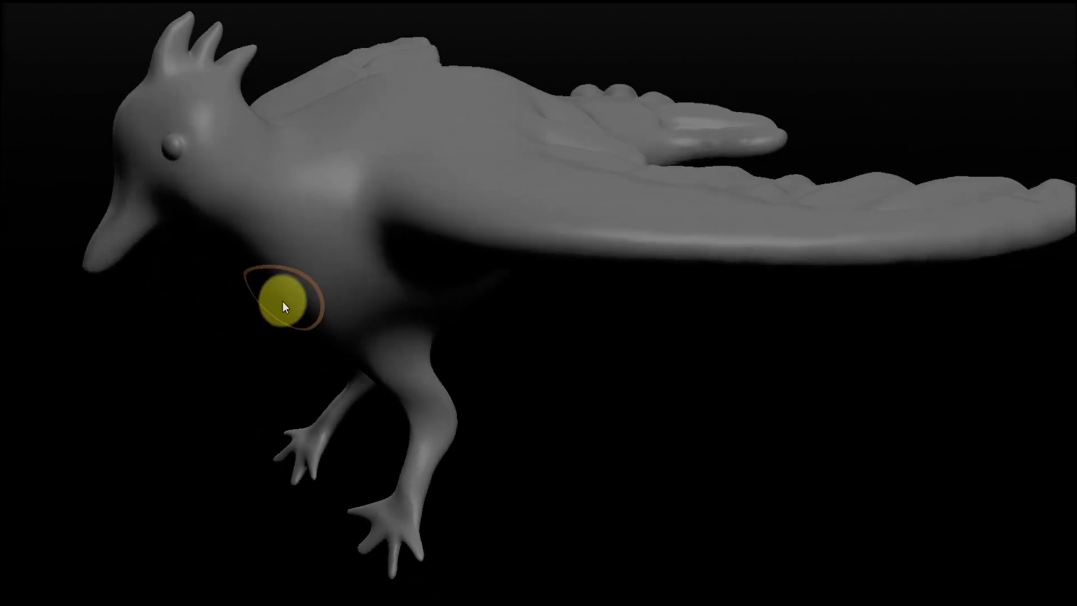
mouse_move(283, 306)
mouse_down()
mouse_move(308, 307)
mouse_move(286, 286)
mouse_move(311, 247)
mouse_up()
mouse_move(310, 248)
middle_down()
mouse_move(273, 245)
mouse_move(440, 260)
mouse_move(399, 257)
mouse_move(369, 308)
mouse_move(510, 276)
mouse_move(558, 295)
mouse_move(464, 250)
middle_up()
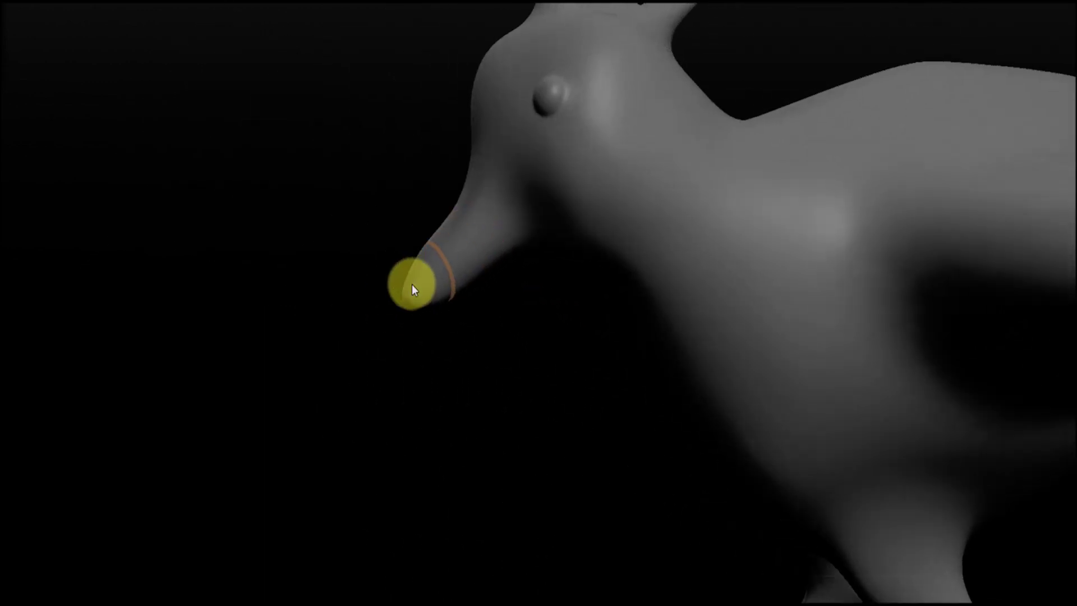
Step: Lengthen the beak, then crease a mouth line along it, smoothing away the excess
mouse_move(411, 284)
mouse_down()
mouse_move(425, 276)
mouse_move(421, 292)
mouse_move(440, 298)
mouse_move(457, 251)
mouse_up()
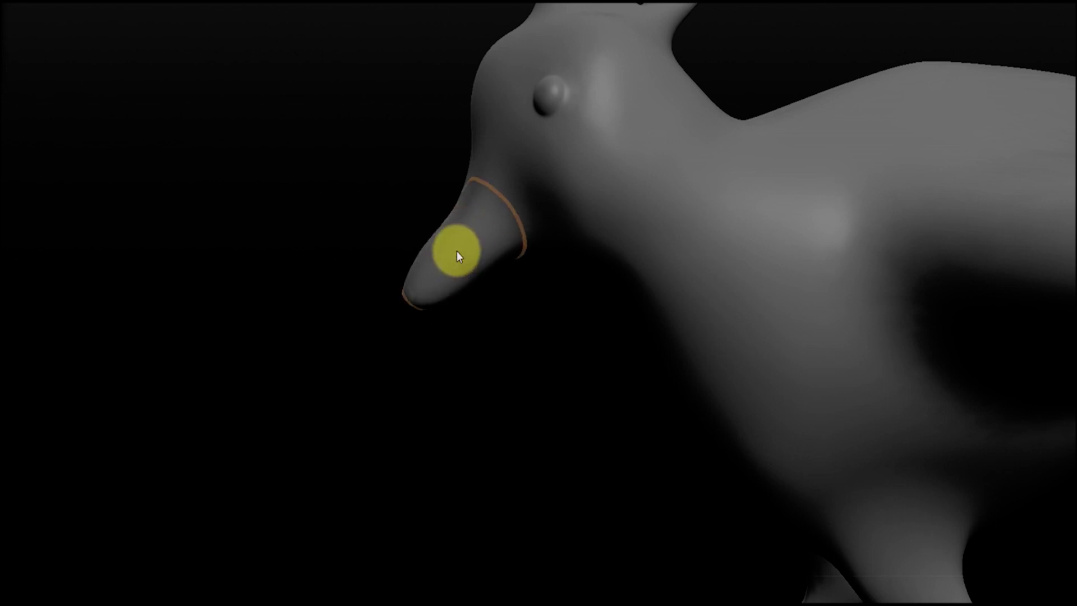
key(Tab)
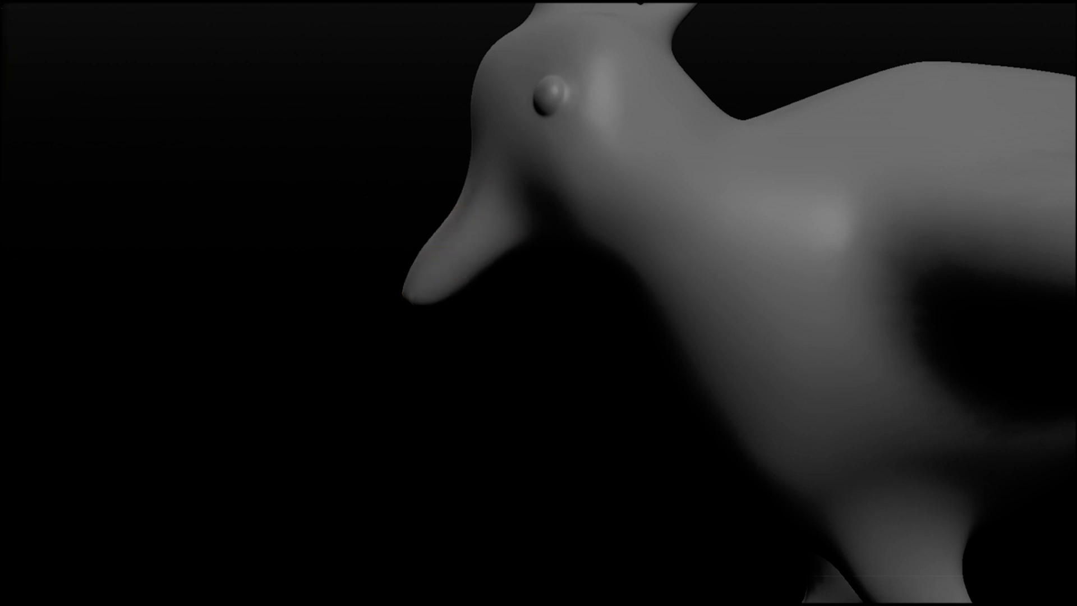
key(ctrl+r)
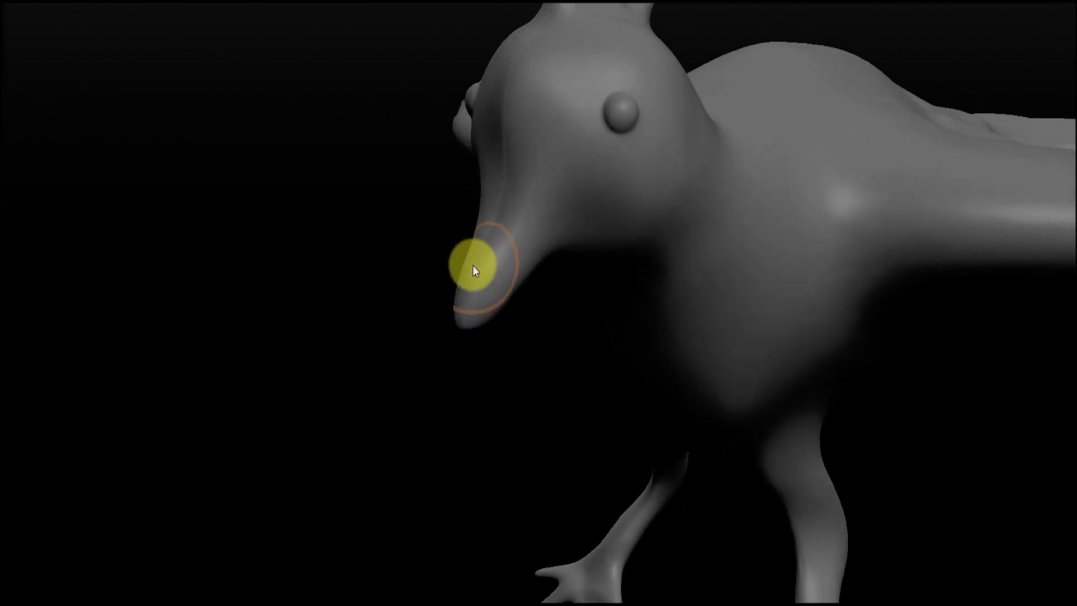
mouse_move(457, 305)
middle_down()
mouse_move(670, 266)
mouse_move(577, 222)
middle_up()
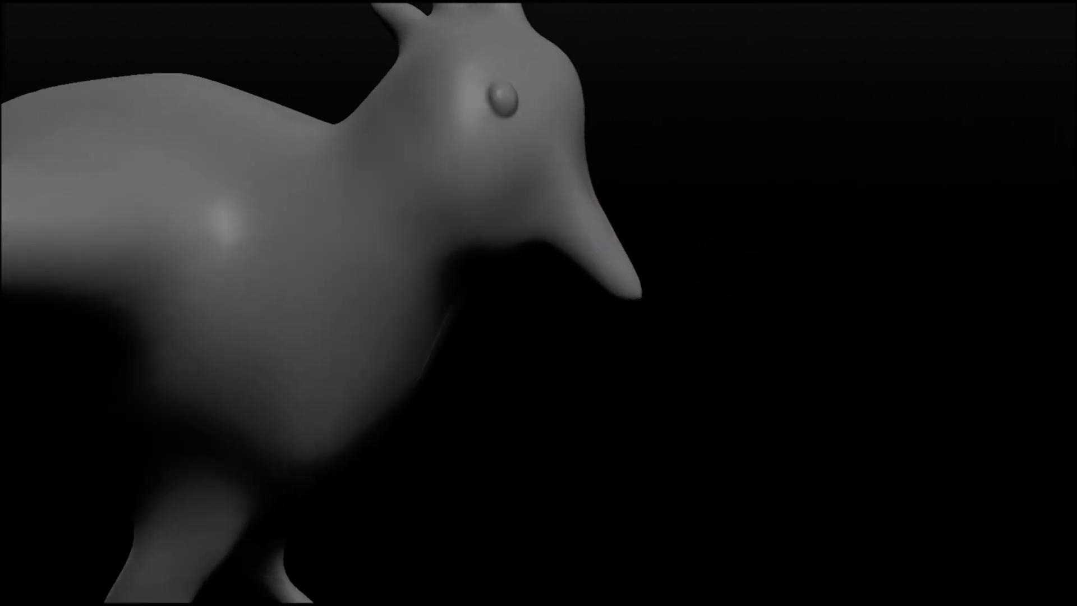
scroll(620, 270, up, 2)
scroll(620, 270, up, 2)
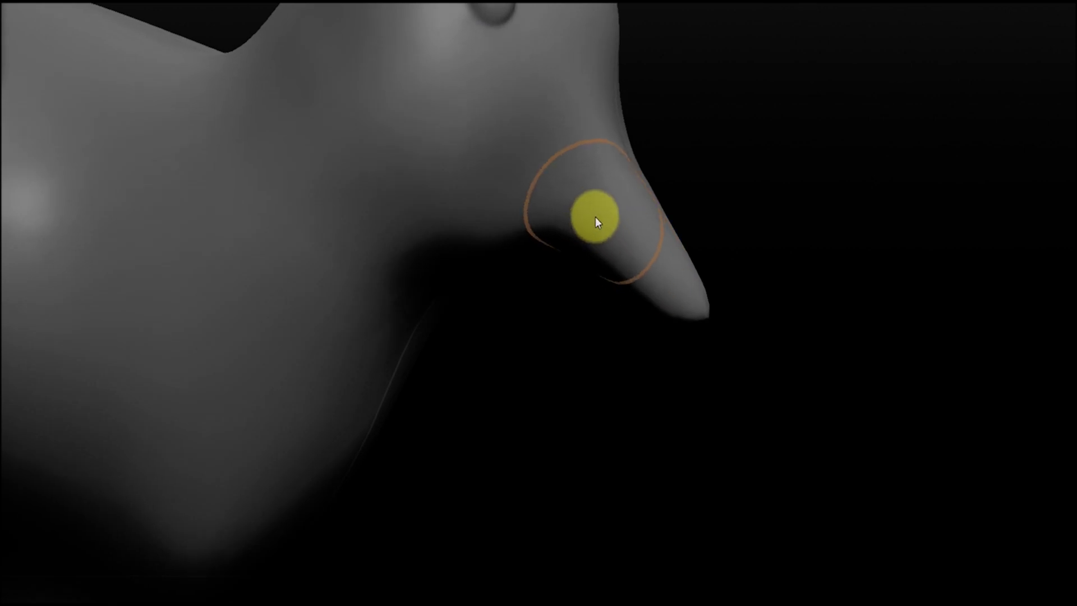
drag(579, 184, 671, 289)
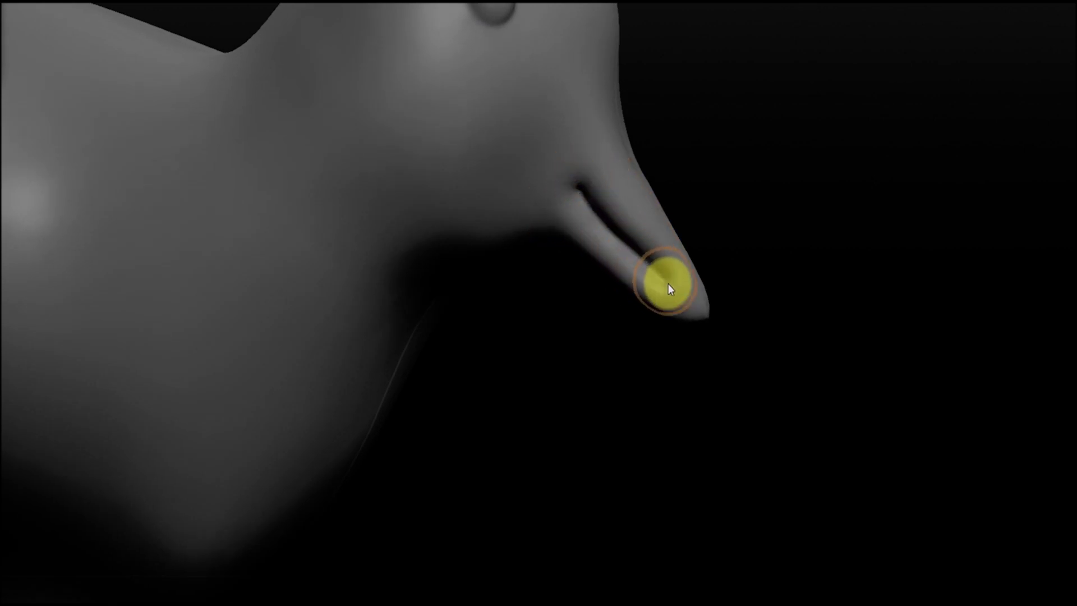
mouse_move(690, 324)
shift+mouse_down()
mouse_move(624, 245)
mouse_move(728, 303)
mouse_move(756, 334)
shift+mouse_up()
scroll(595, 188, up, 2)
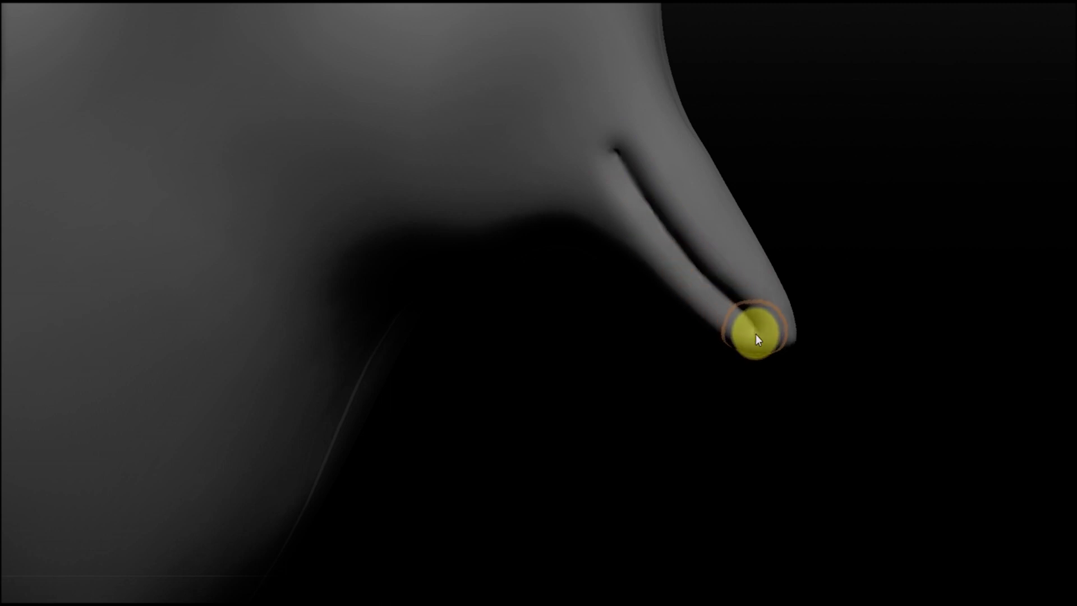
mouse_move(771, 354)
middle_down()
mouse_move(729, 291)
mouse_move(564, 238)
mouse_move(451, 311)
mouse_move(337, 363)
middle_up()
mouse_move(400, 180)
middle_down()
mouse_move(442, 254)
mouse_move(486, 286)
mouse_move(693, 272)
mouse_move(601, 240)
mouse_move(579, 250)
mouse_move(580, 219)
mouse_move(512, 202)
mouse_move(553, 137)
middle_up()
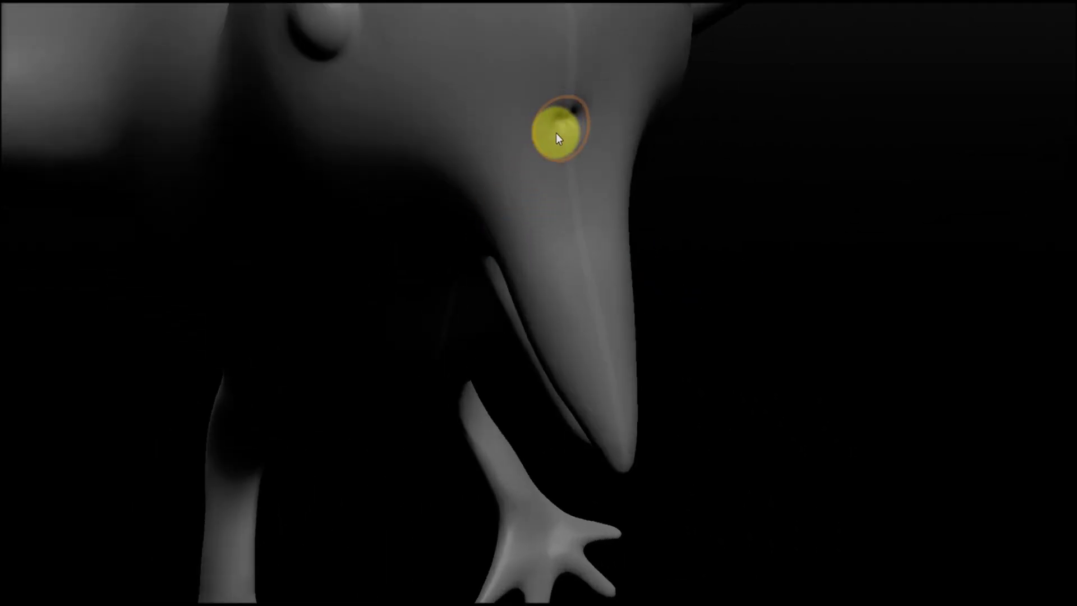
Step: Drag the beak tip outward and downward with a large Grab brush, then view it from below
mouse_move(495, 223)
middle_down()
mouse_move(474, 272)
mouse_move(541, 146)
mouse_move(497, 228)
mouse_move(488, 223)
middle_up()
mouse_move(519, 319)
middle_down()
mouse_move(479, 349)
mouse_move(458, 166)
mouse_move(347, 260)
mouse_move(178, 258)
mouse_move(391, 208)
mouse_move(34, 152)
middle_up()
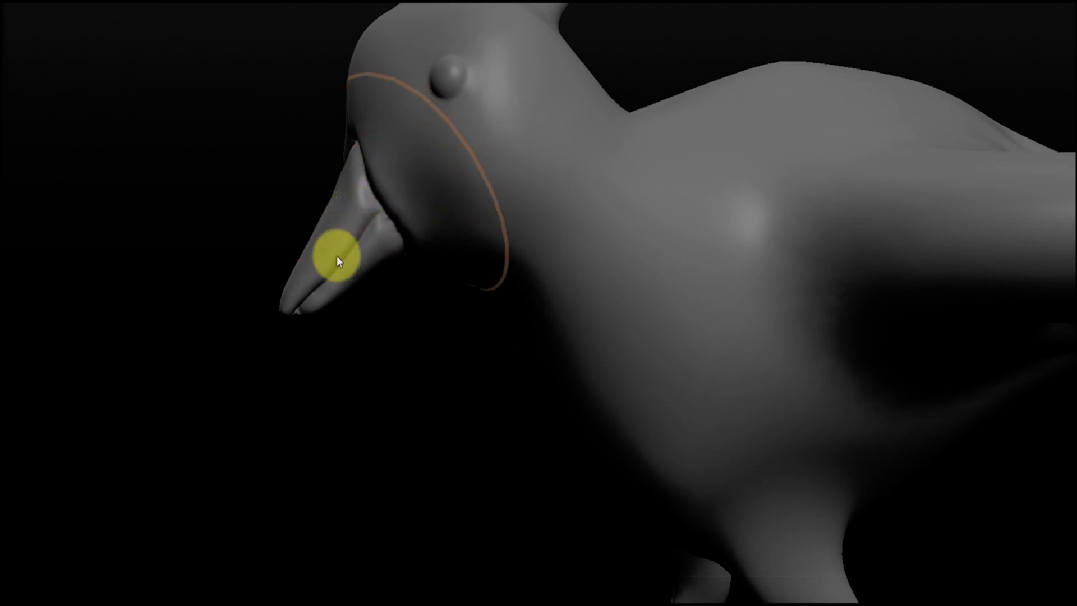
drag(323, 265, 261, 341)
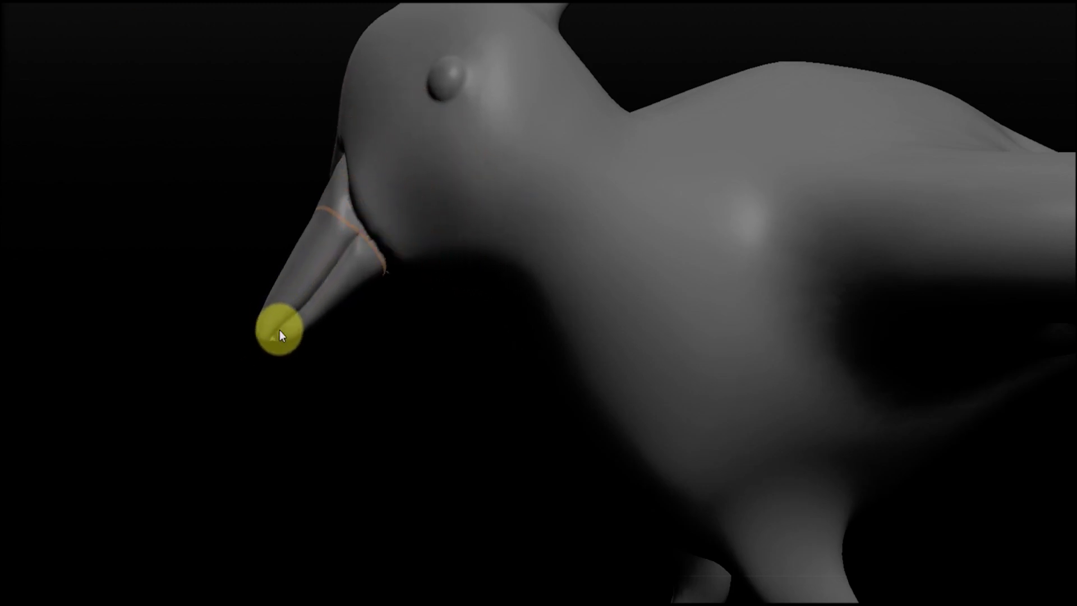
middle_drag(331, 290, 301, 282)
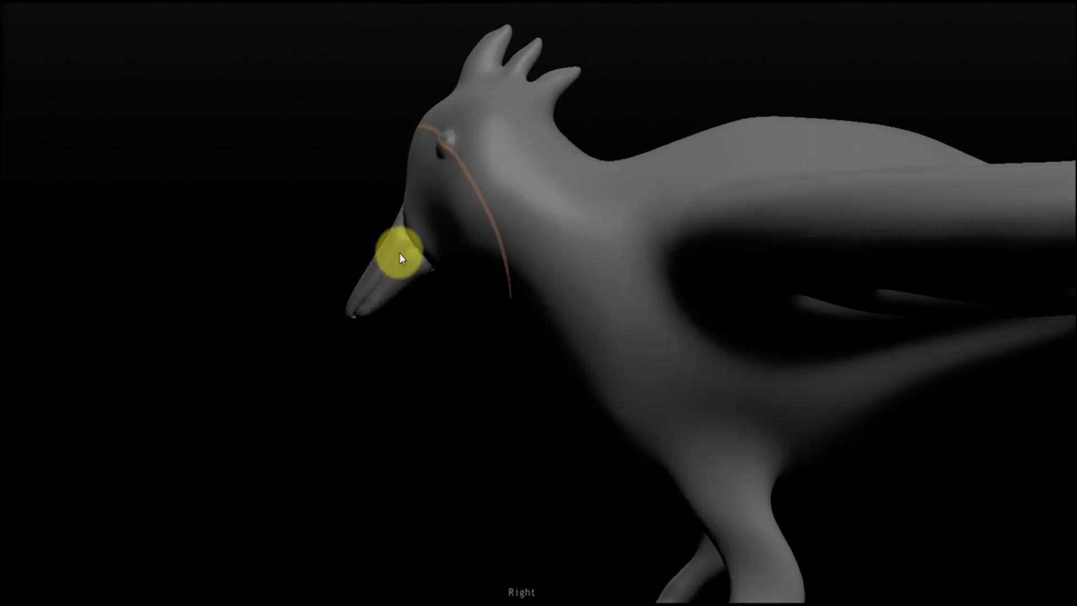
mouse_move(396, 253)
middle_down()
mouse_move(389, 222)
mouse_move(384, 394)
mouse_move(360, 368)
mouse_move(445, 430)
mouse_move(418, 361)
mouse_move(338, 351)
mouse_move(339, 368)
middle_up()
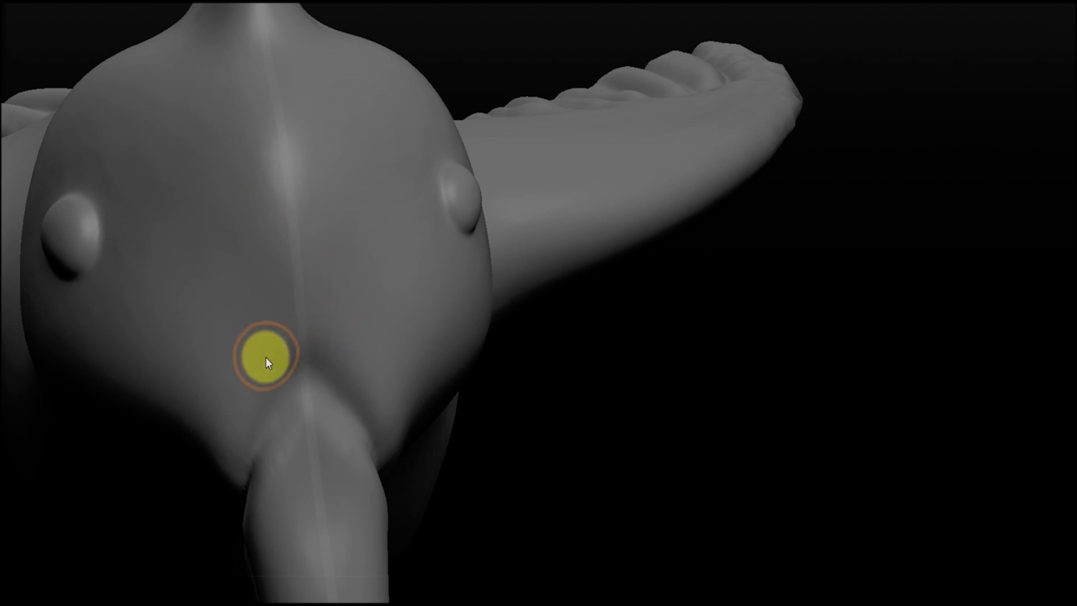
Step: Form a nostril at the beak-head joint with Crease and Inflate, then view the whole bird
middle_drag(233, 378, 470, 394)
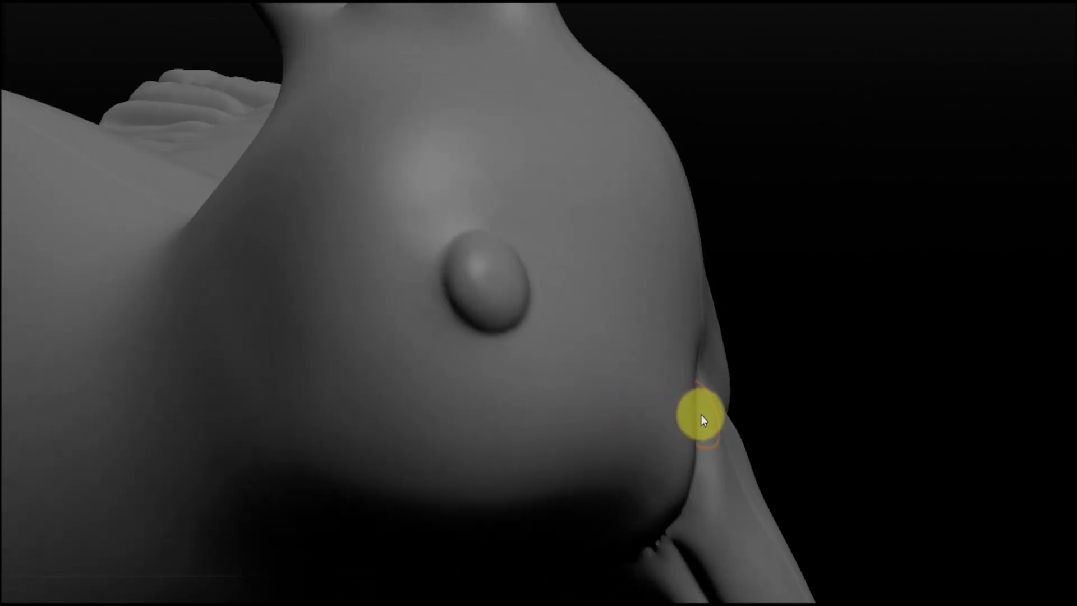
mouse_move(701, 414)
middle_down()
mouse_move(518, 264)
mouse_move(490, 291)
middle_up()
drag(470, 285, 466, 279)
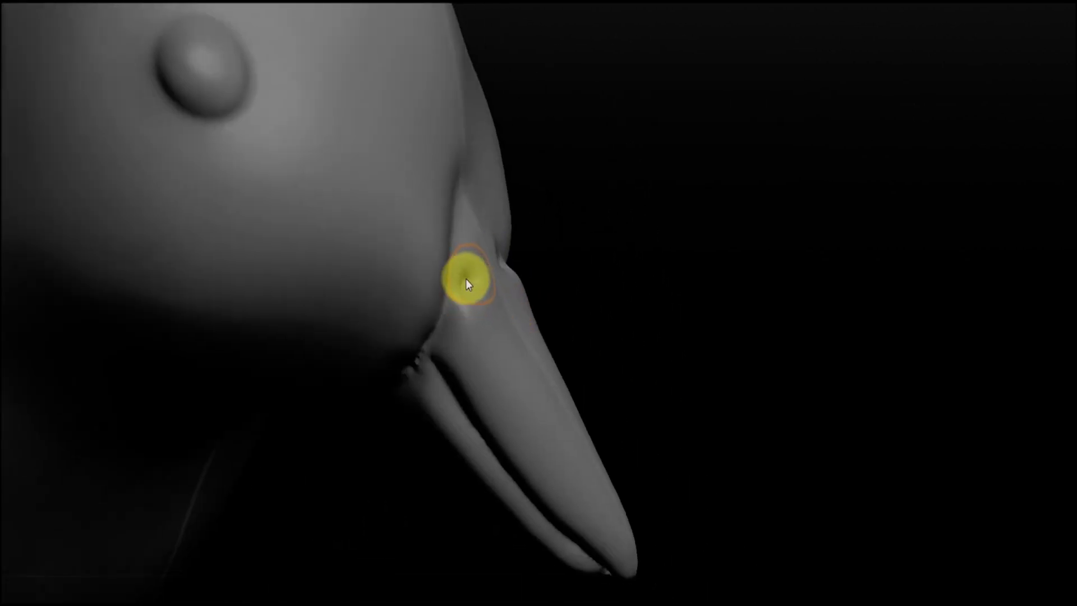
drag(543, 307, 522, 288)
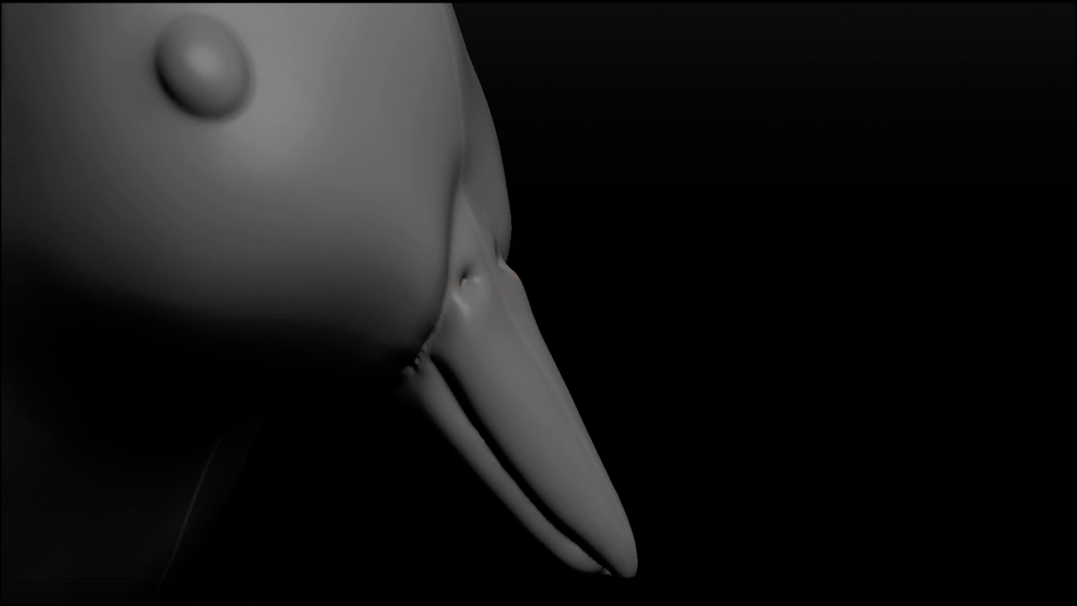
mouse_move(613, 336)
middle_down()
mouse_move(491, 302)
mouse_move(486, 280)
mouse_move(530, 226)
middle_up()
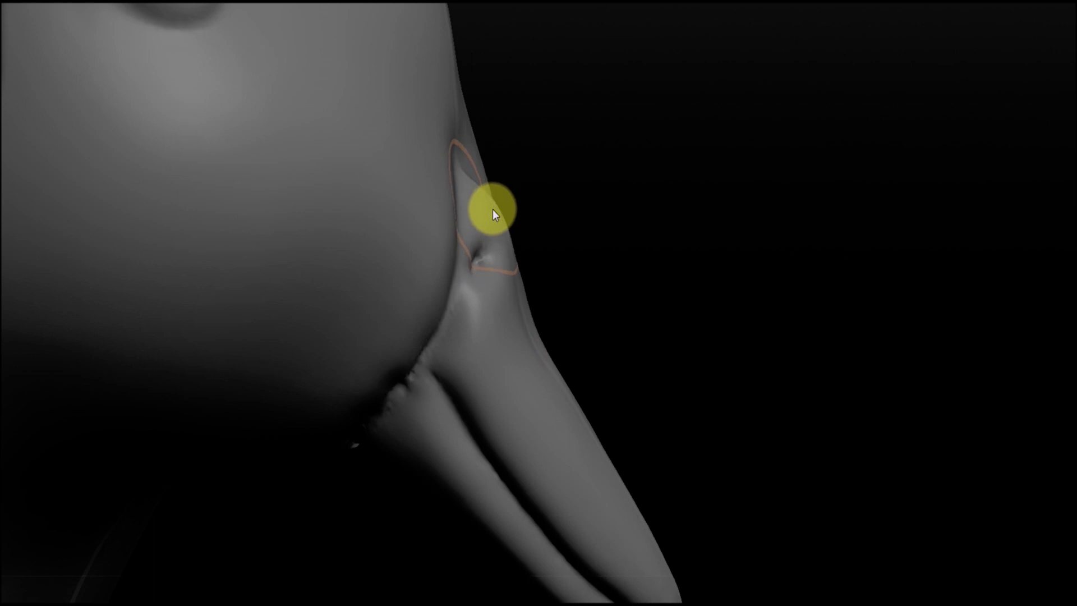
mouse_move(493, 209)
mouse_down()
mouse_move(554, 344)
mouse_move(474, 144)
mouse_move(533, 270)
mouse_up()
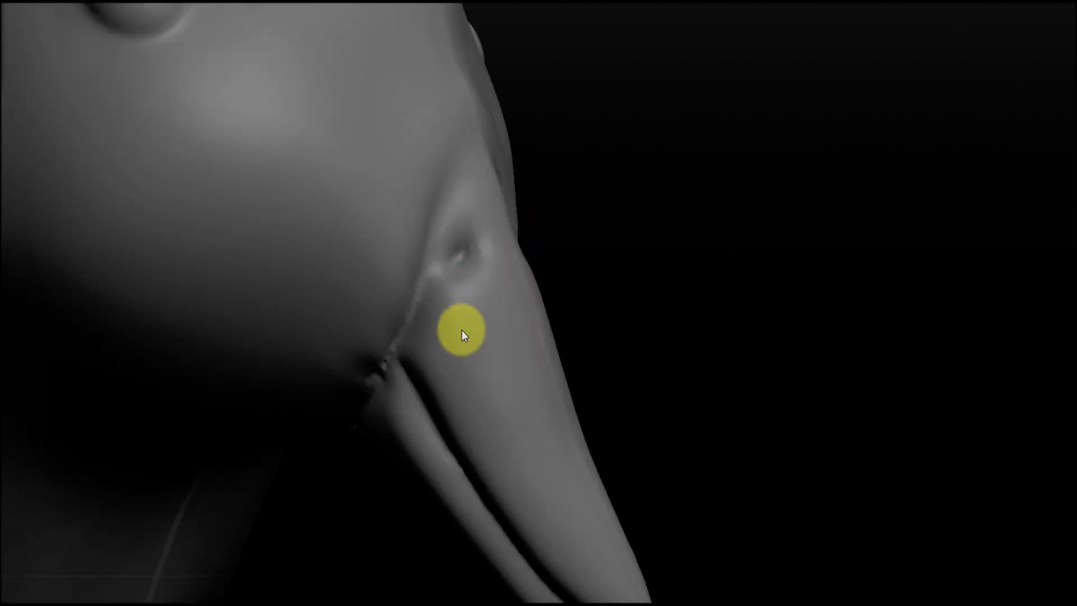
scroll(461, 331, down, 6)
mouse_move(473, 245)
middle_down()
mouse_move(325, 272)
mouse_move(312, 260)
mouse_move(322, 245)
mouse_move(649, 312)
mouse_move(593, 368)
mouse_move(578, 356)
mouse_move(607, 223)
mouse_move(589, 301)
mouse_move(562, 303)
mouse_move(589, 380)
mouse_move(588, 313)
mouse_move(628, 247)
mouse_move(664, 237)
mouse_move(674, 294)
mouse_move(647, 137)
mouse_move(620, 216)
mouse_move(635, 308)
mouse_move(548, 275)
mouse_move(558, 245)
mouse_move(556, 362)
mouse_move(565, 312)
mouse_move(544, 309)
mouse_move(636, 218)
mouse_move(587, 292)
mouse_move(457, 297)
middle_up()
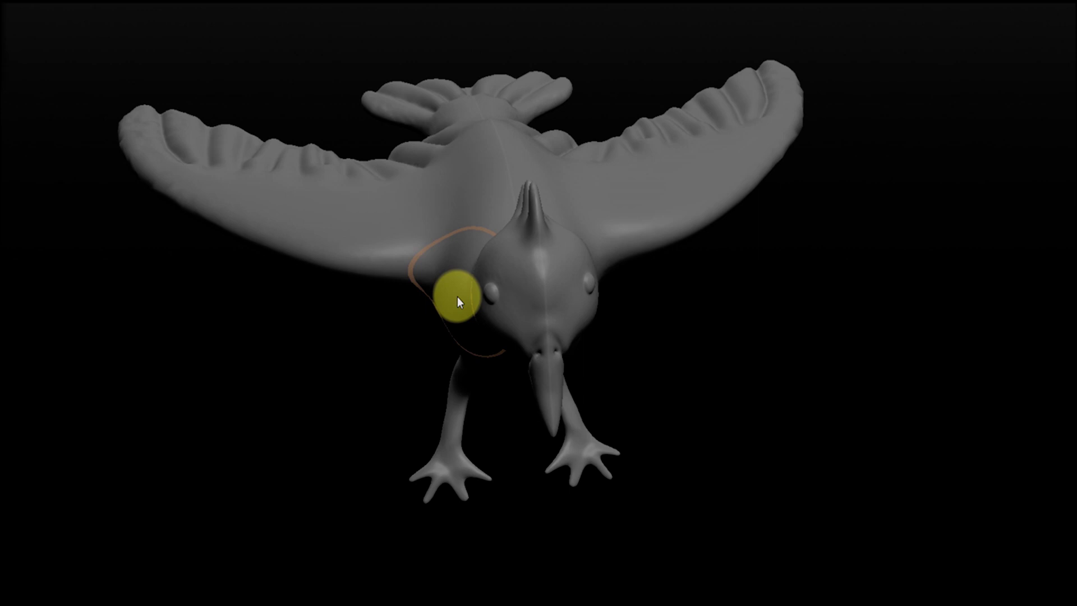
mouse_move(456, 296)
middle_down()
mouse_move(501, 305)
mouse_move(542, 281)
mouse_move(418, 284)
mouse_move(505, 281)
mouse_move(569, 380)
mouse_move(685, 310)
mouse_move(652, 287)
mouse_move(622, 375)
middle_up()
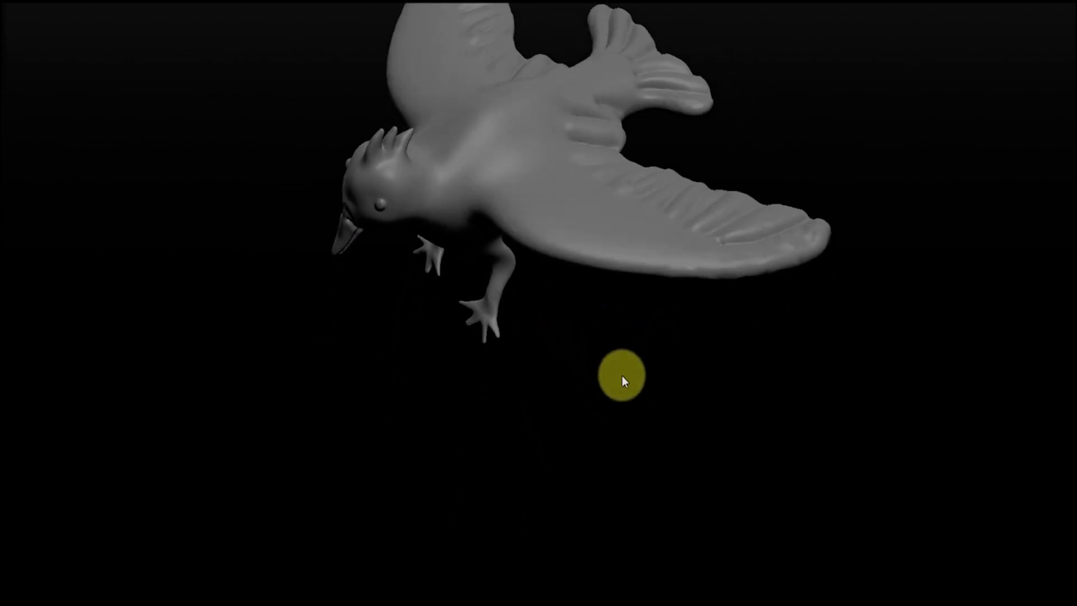
middle_drag(609, 309, 620, 285)
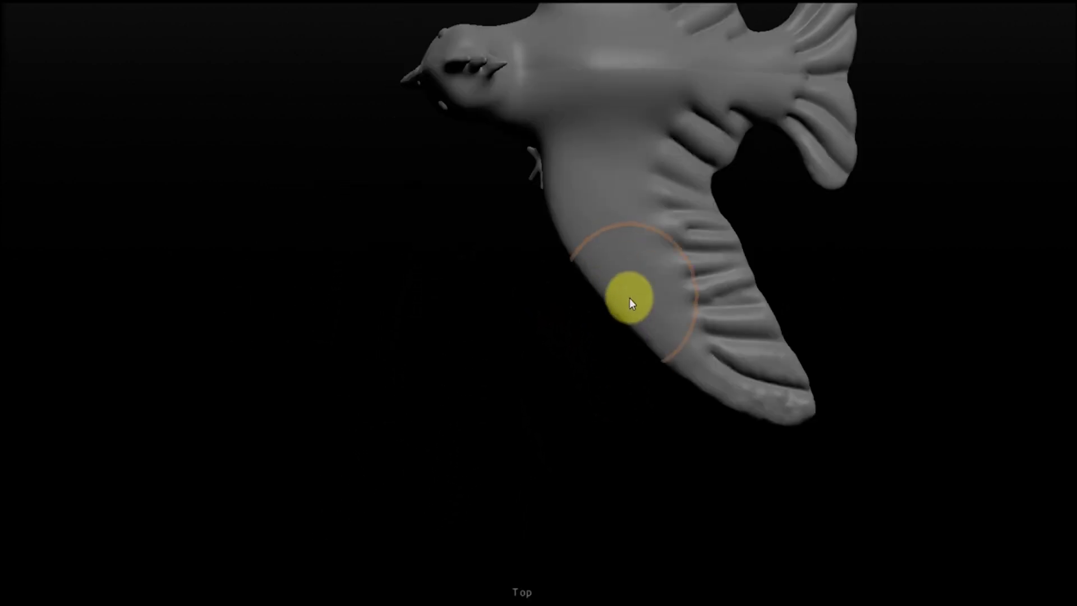
mouse_move(636, 245)
middle_down()
mouse_move(524, 457)
mouse_move(613, 301)
mouse_move(413, 315)
mouse_move(457, 327)
mouse_move(506, 317)
mouse_move(392, 309)
mouse_move(456, 280)
mouse_move(575, 316)
middle_up()
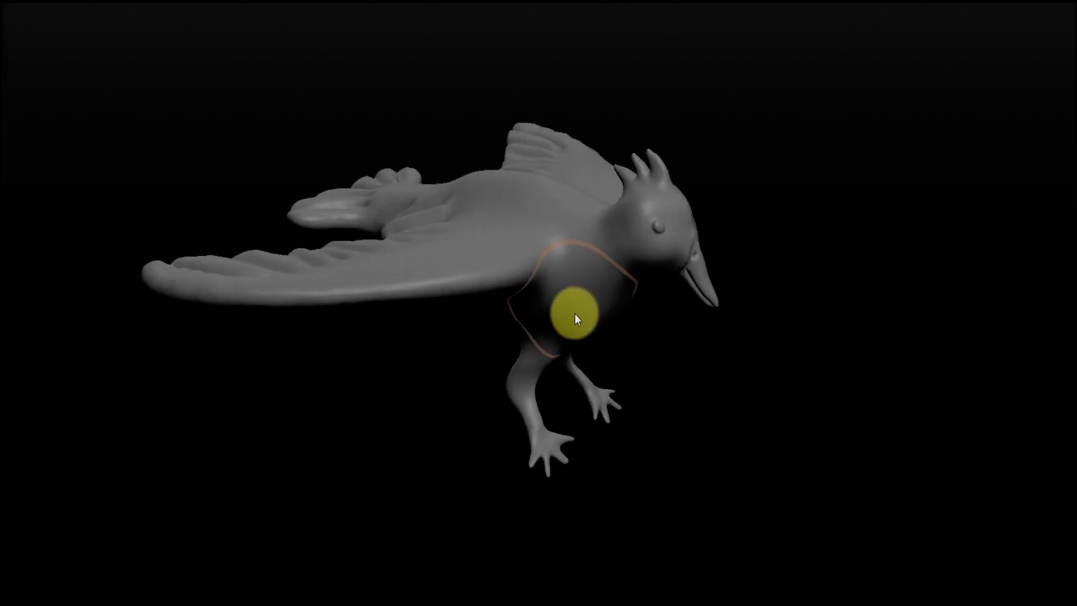
mouse_move(576, 315)
middle_down()
mouse_move(589, 344)
mouse_move(445, 339)
mouse_move(524, 312)
mouse_move(524, 344)
mouse_move(516, 292)
mouse_move(545, 303)
mouse_move(548, 240)
mouse_move(548, 278)
mouse_move(564, 294)
mouse_move(615, 312)
mouse_move(527, 221)
mouse_move(556, 308)
mouse_move(584, 315)
middle_up()
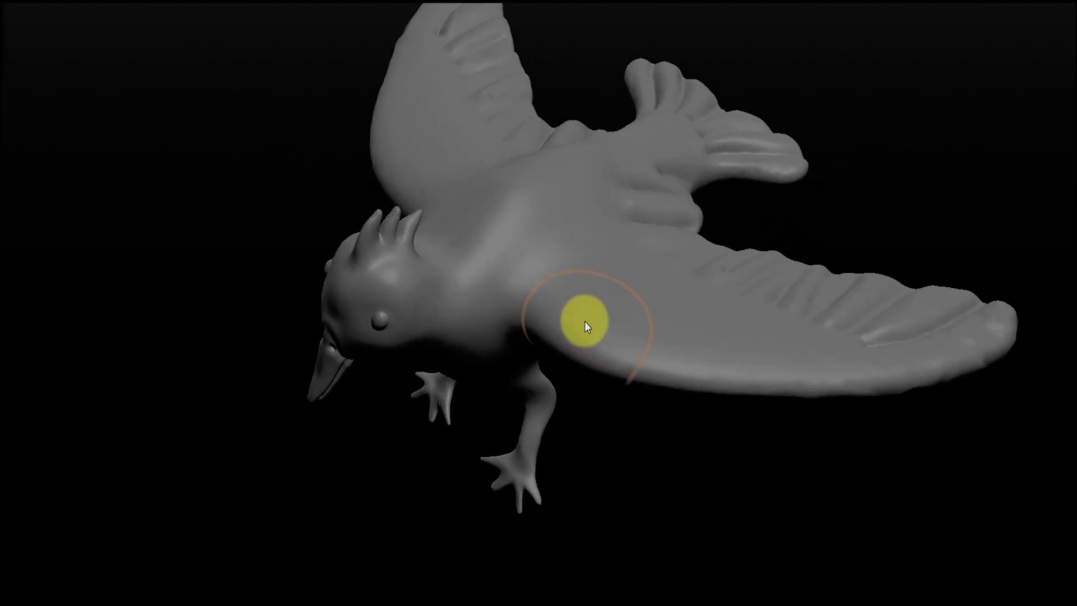
mouse_move(561, 249)
middle_down()
mouse_move(560, 336)
mouse_move(566, 307)
middle_up()
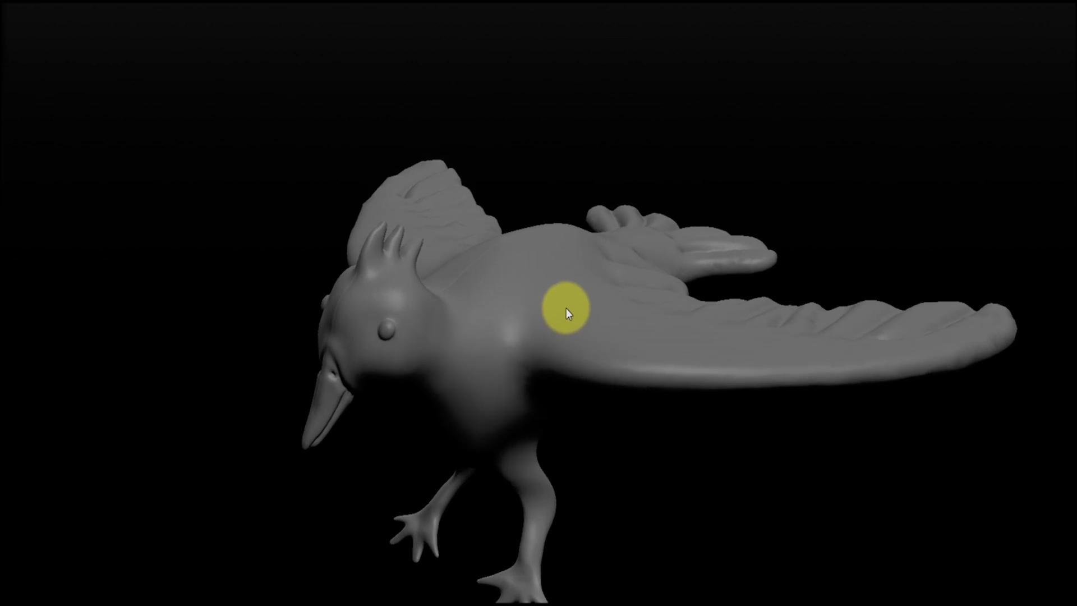
mouse_move(583, 351)
ctrl+middle_down()
mouse_move(572, 293)
mouse_move(594, 320)
mouse_move(582, 315)
mouse_move(583, 349)
ctrl+middle_up()
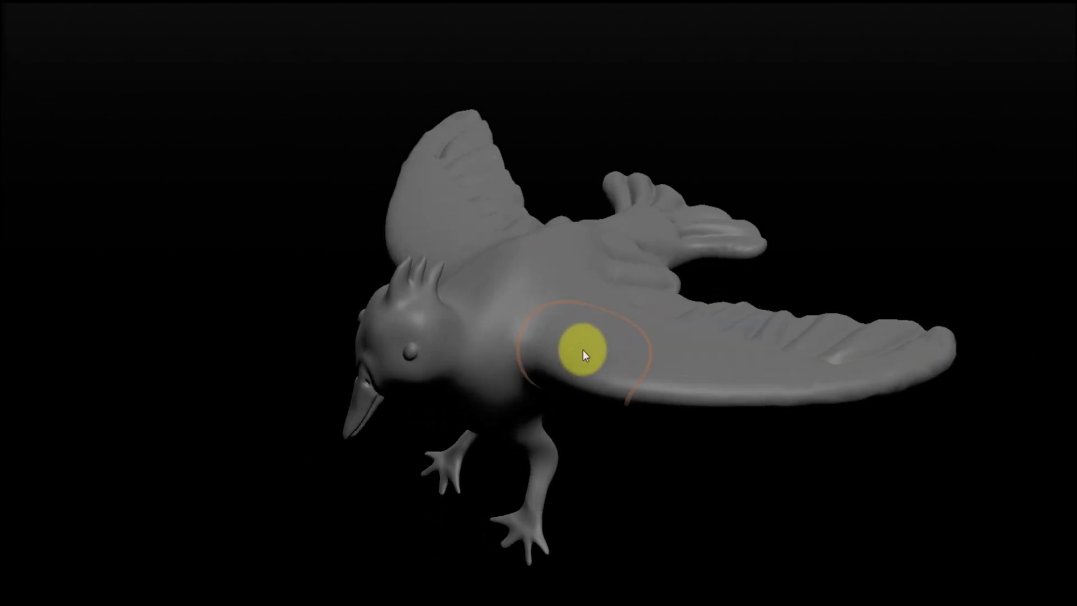